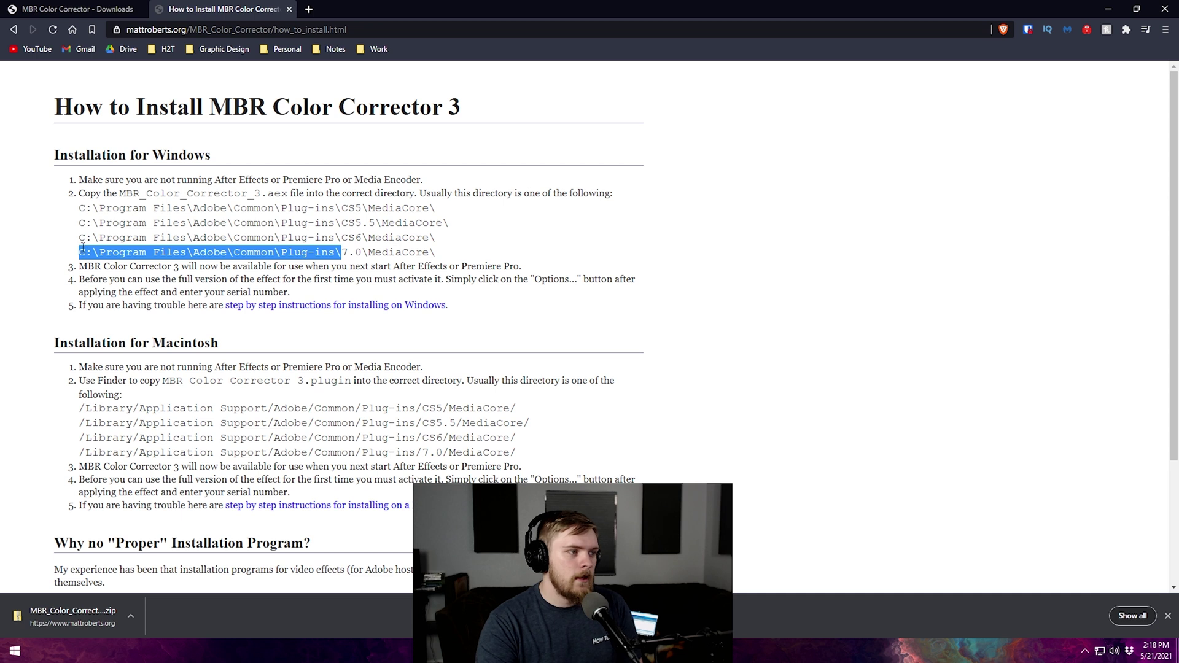
- Copy the path C:\Program Files\Adobe\Common\Plug-ins\ from the Windows installation instructions and open that folder in File Explorer
right_click(333, 255)
left_click(350, 265)
key("super+e")
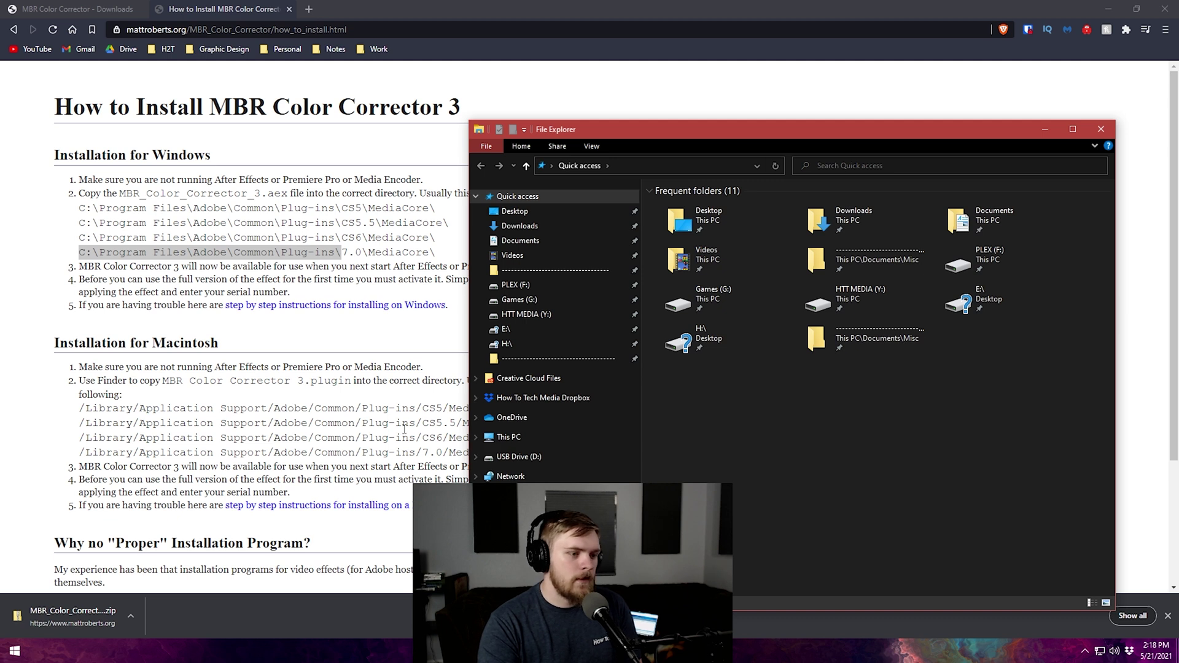
left_click_drag(598, 129, 381, 54)
left_click(430, 90)
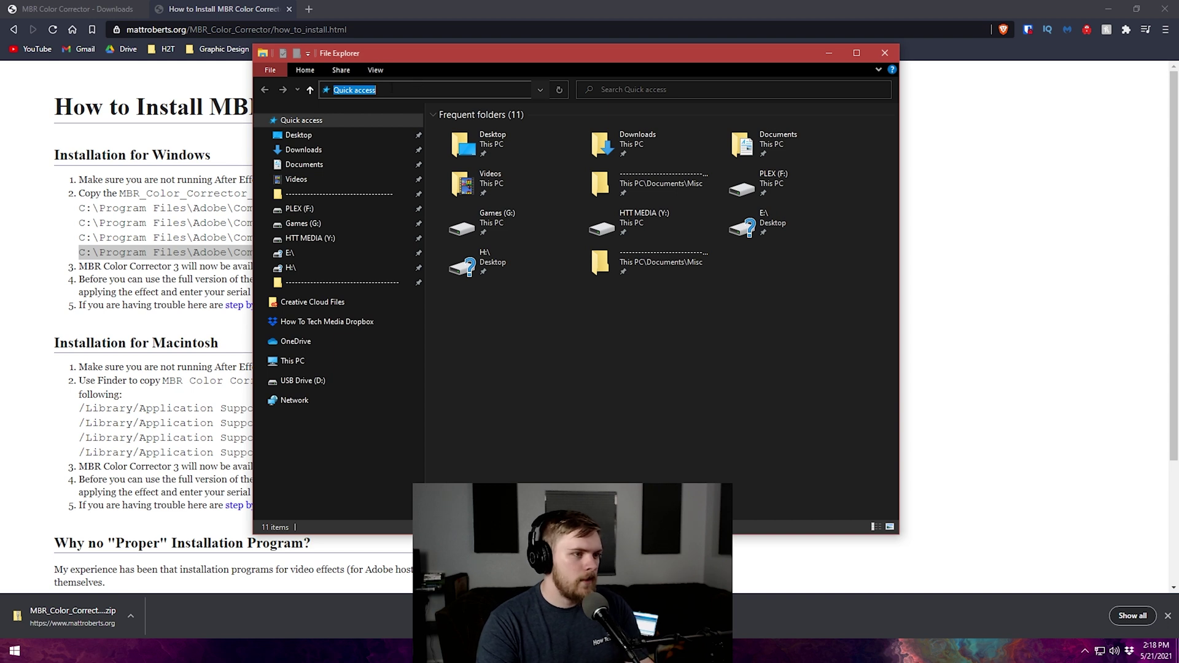
key("ctrl+v")
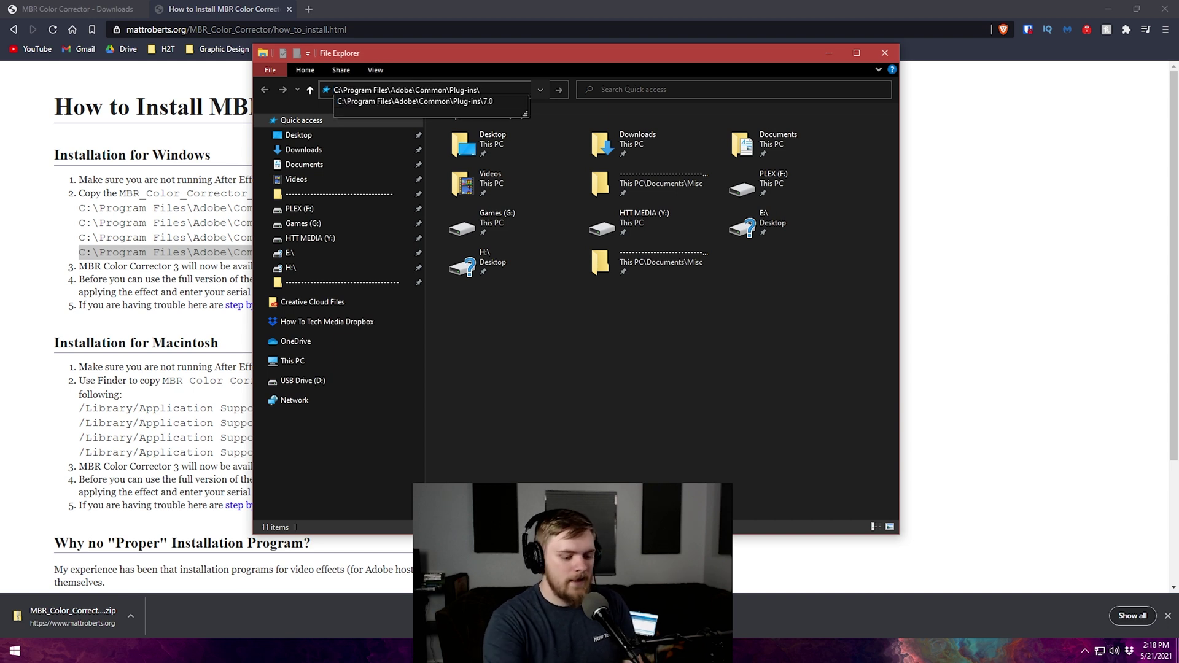
key("Return")
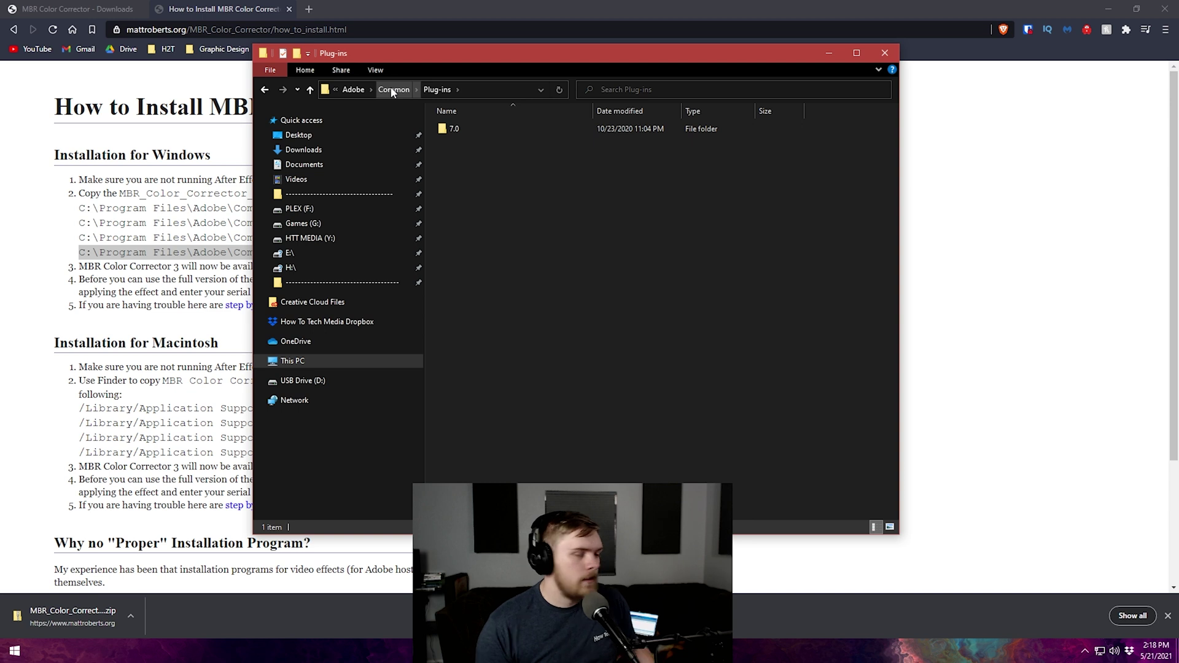
- Open the MediaCore folder inside the 7.0 plug-ins folder and place the window beside the instructions
double_click(464, 128)
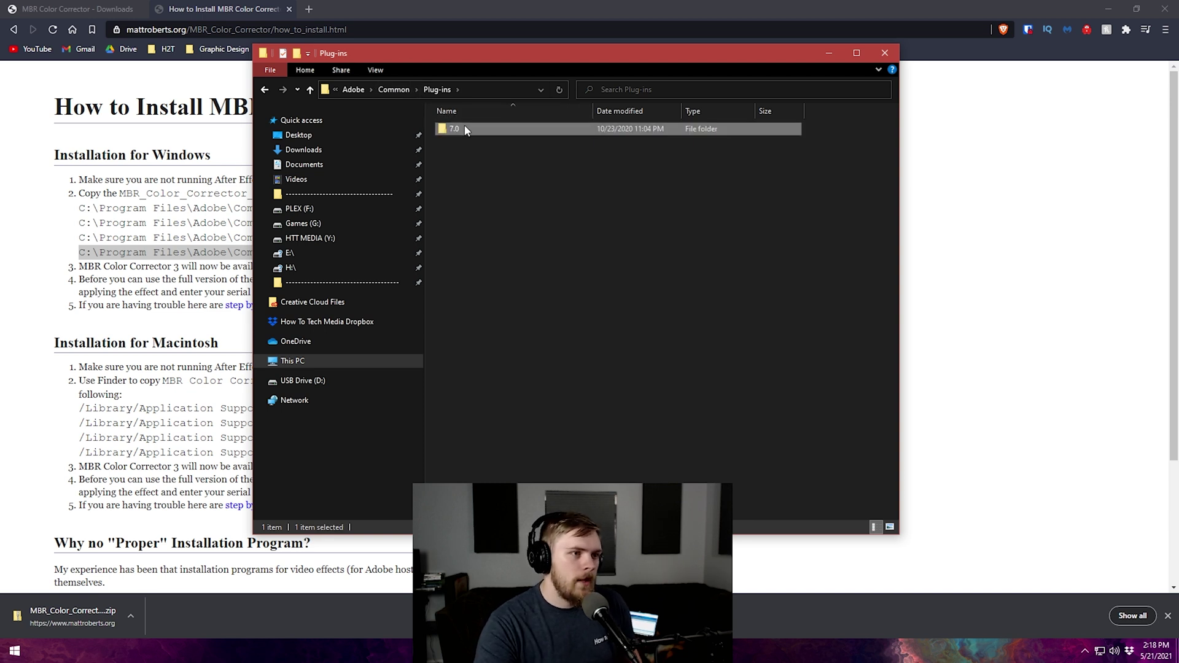
left_click_drag(497, 59, 721, 56)
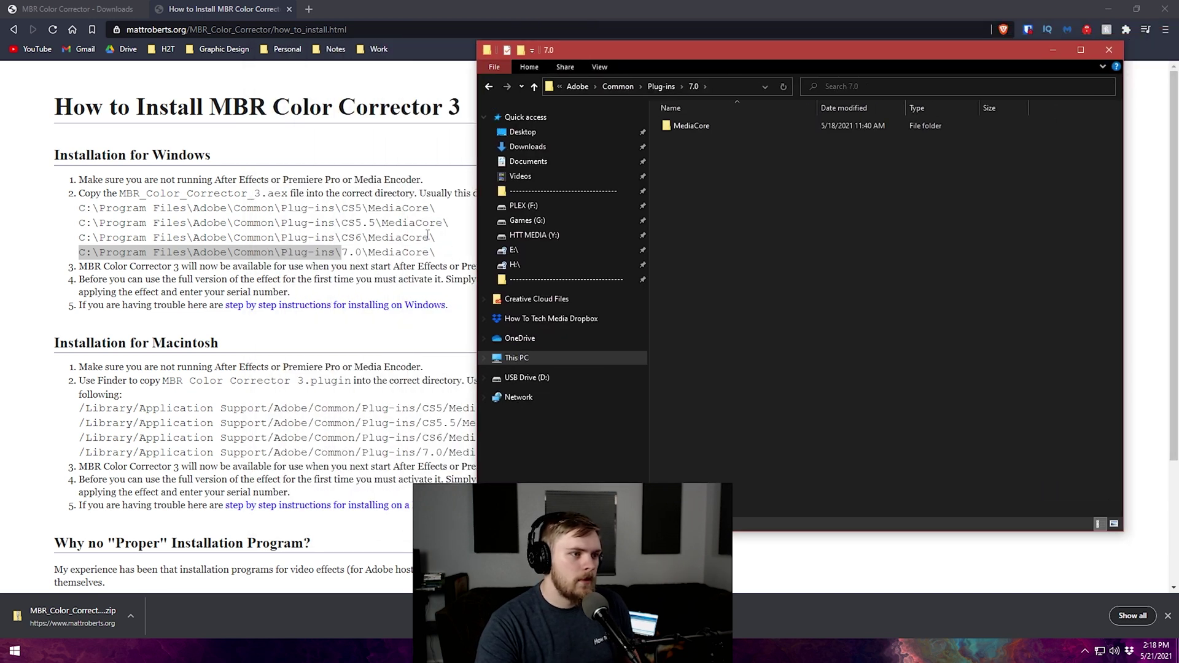
double_click(710, 125)
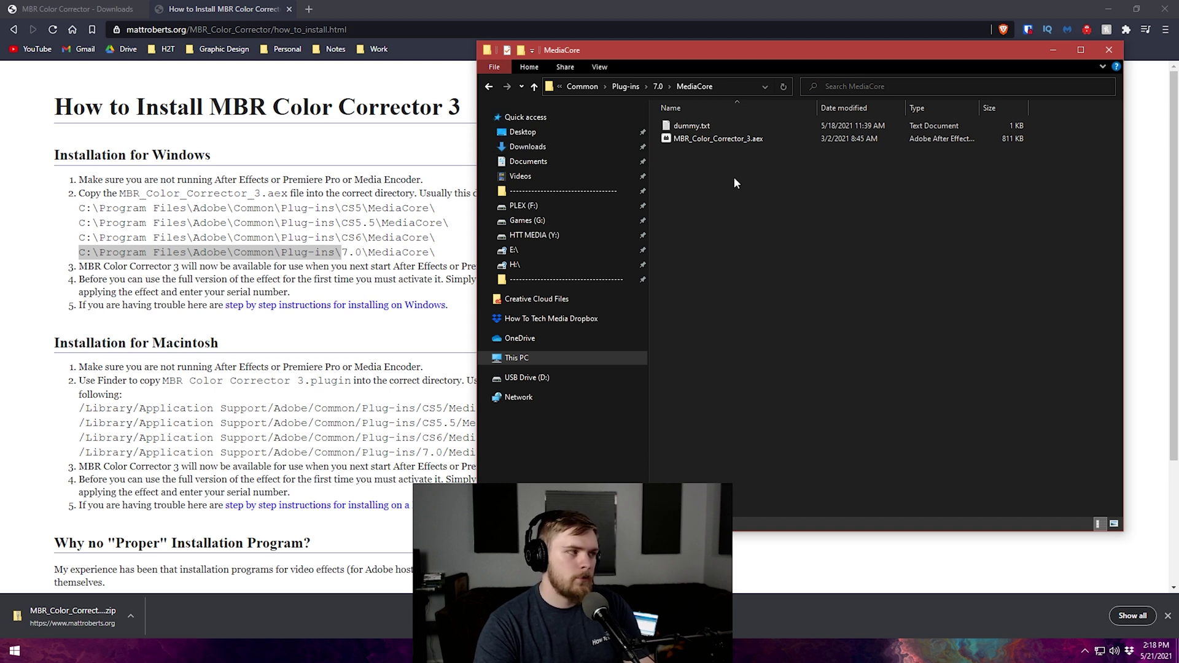
- Open the downloaded MBR_Color_Corrector_3_Trial_v3_8_2 folder in a second window next to MediaCore and locate MBR_Color_Corrector_3.aex
key("ctrl+n")
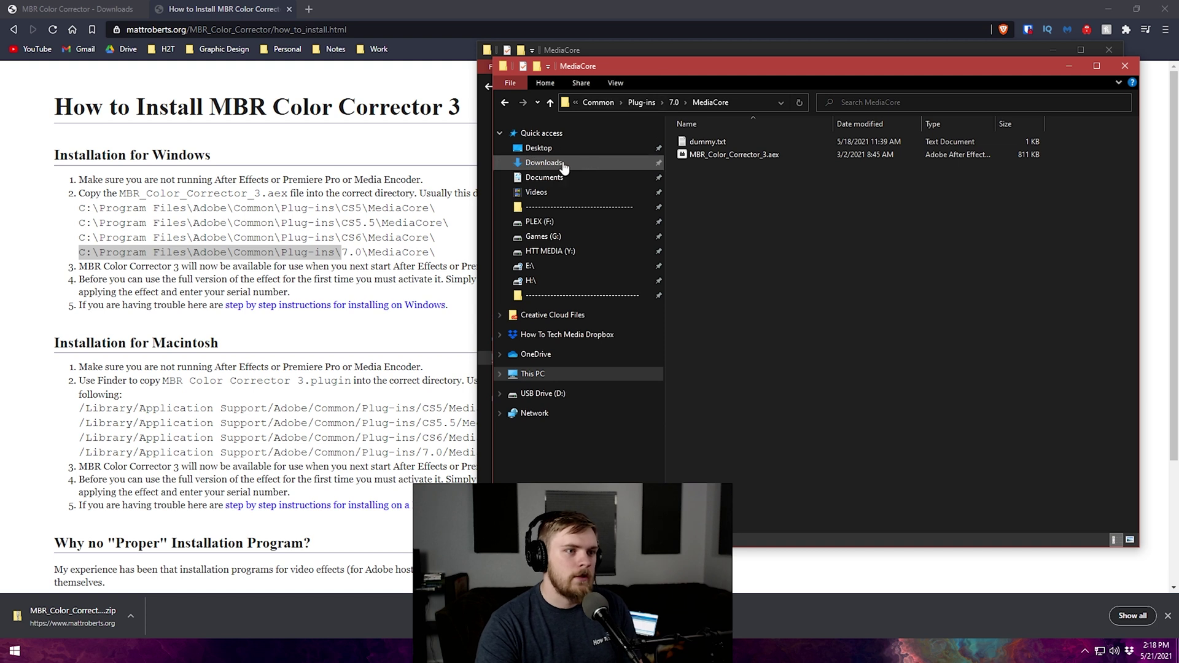
left_click(566, 162)
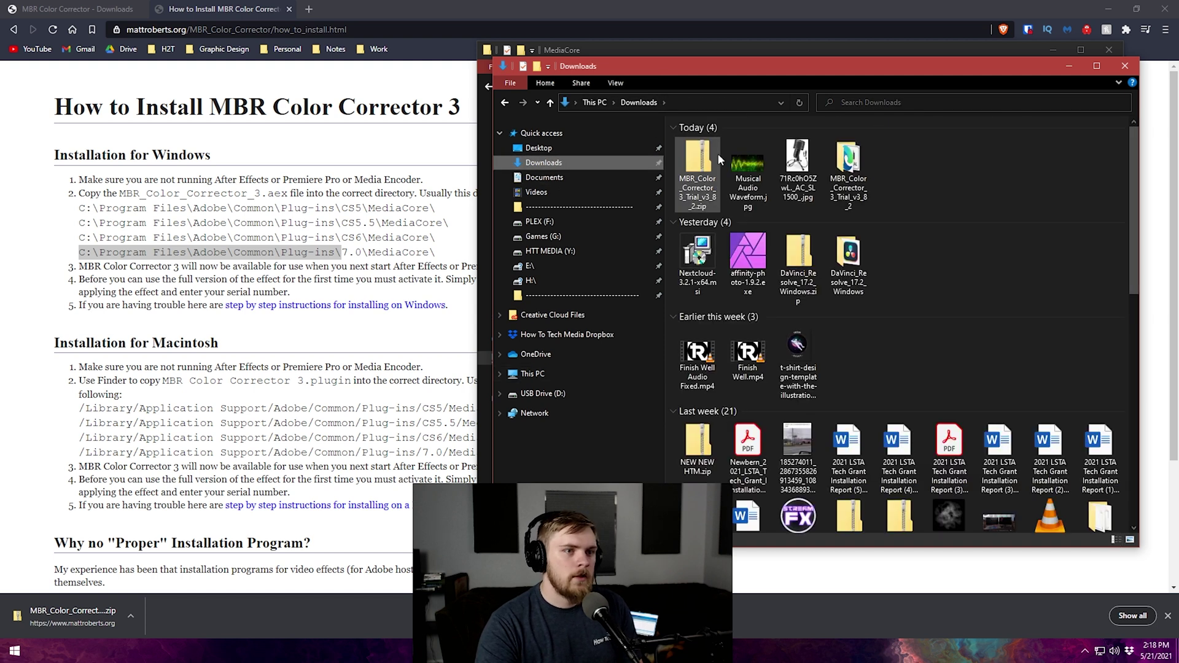
double_click(838, 175)
right_click(746, 209)
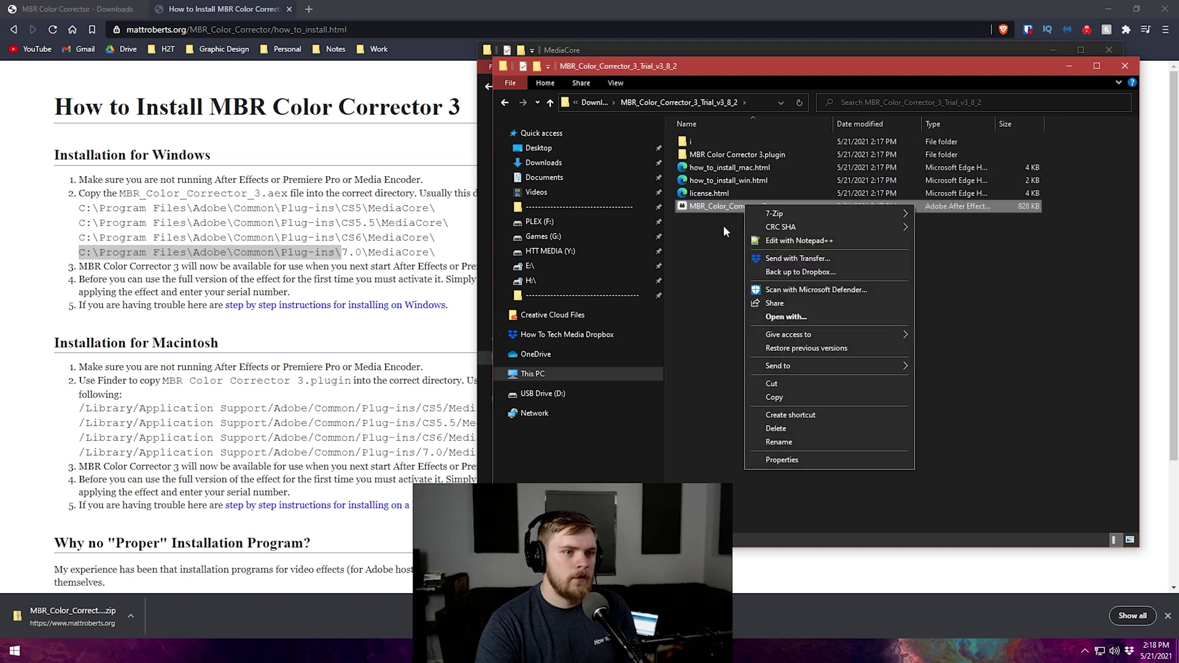
key("Escape")
left_click_drag(712, 69, 246, 152)
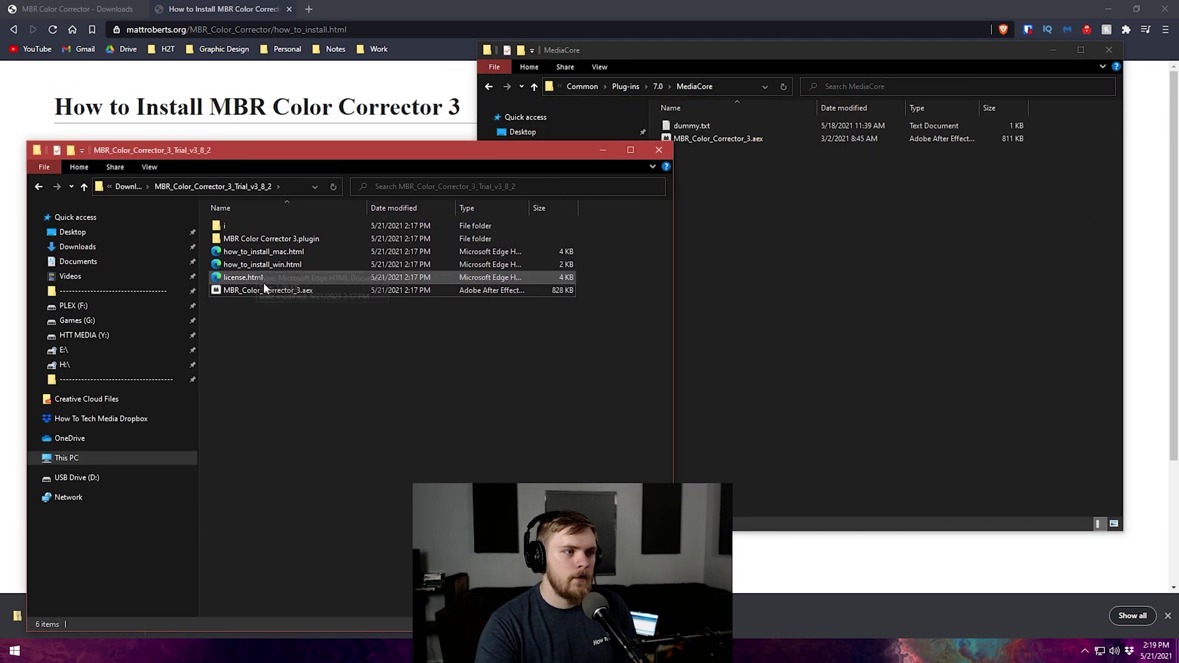
- Close the downloaded plug-in folder and the MediaCore folder windows
left_click(658, 150)
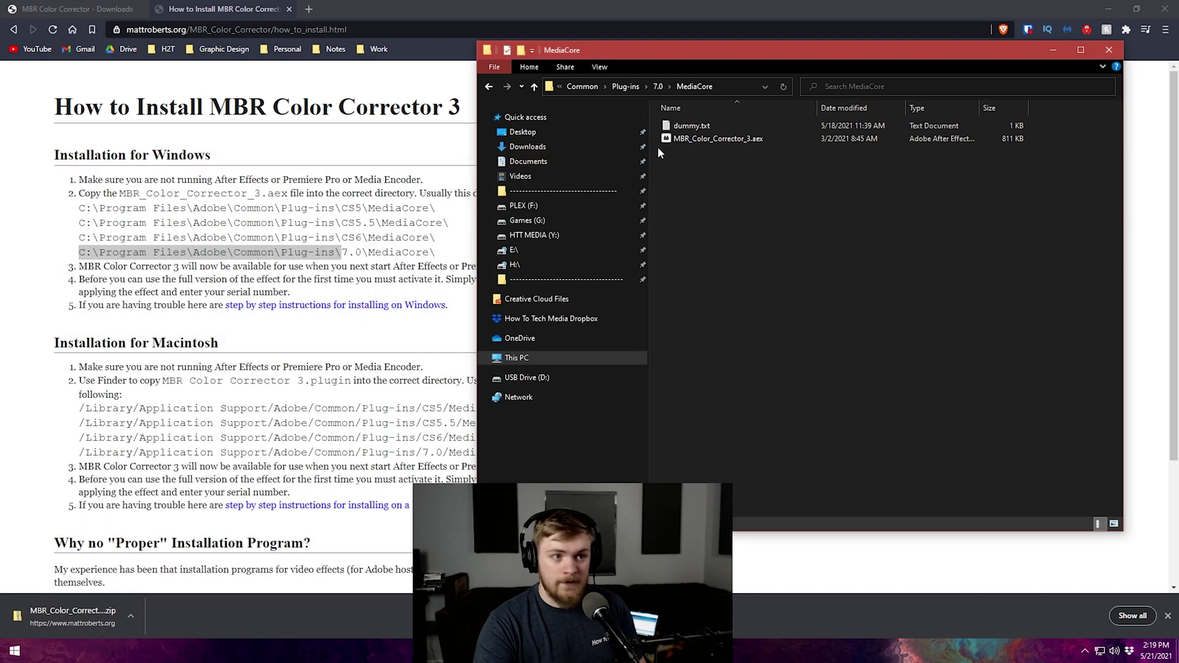
left_click(1109, 50)
scroll(582, 312, "down", 2)
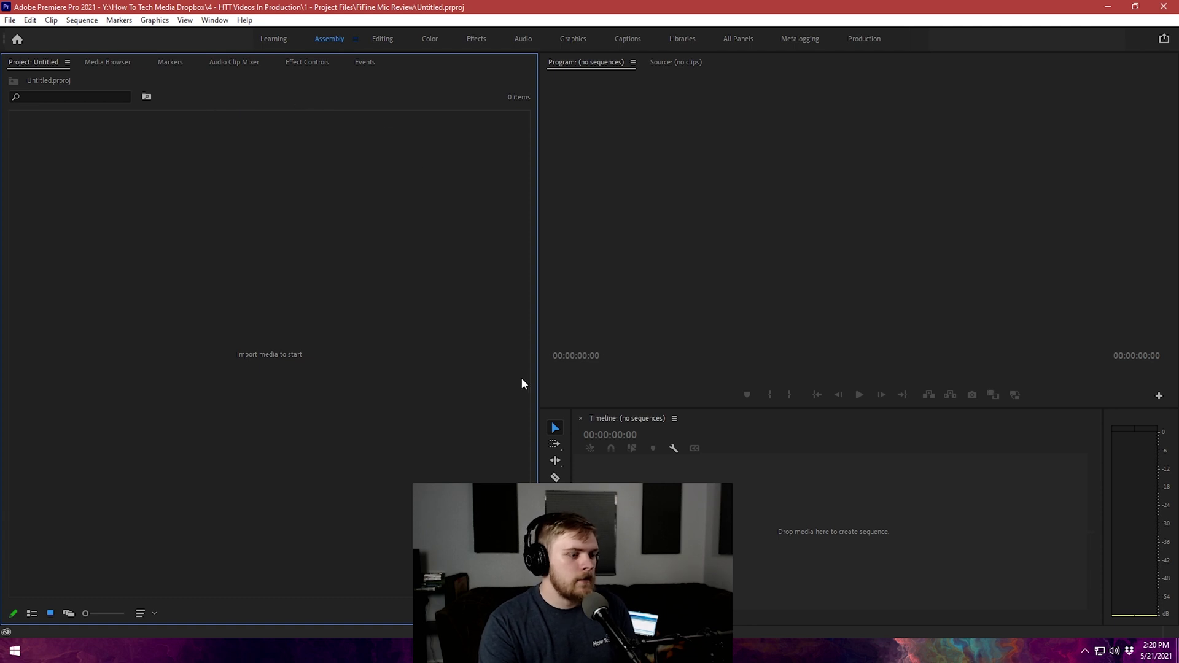
- Import P1100262.MP4 from the desktop's Project Files\Spyder Checker 24 folder into the Premiere Pro project, and close File Explorer
key("super+e")
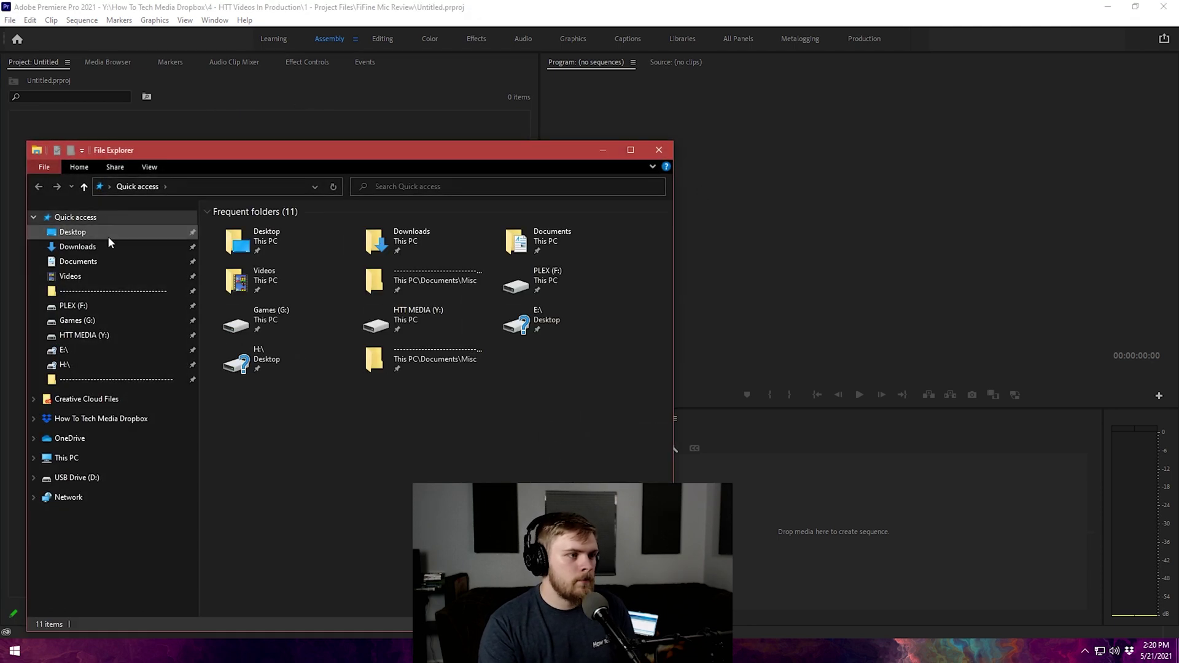
left_click(109, 237)
double_click(243, 242)
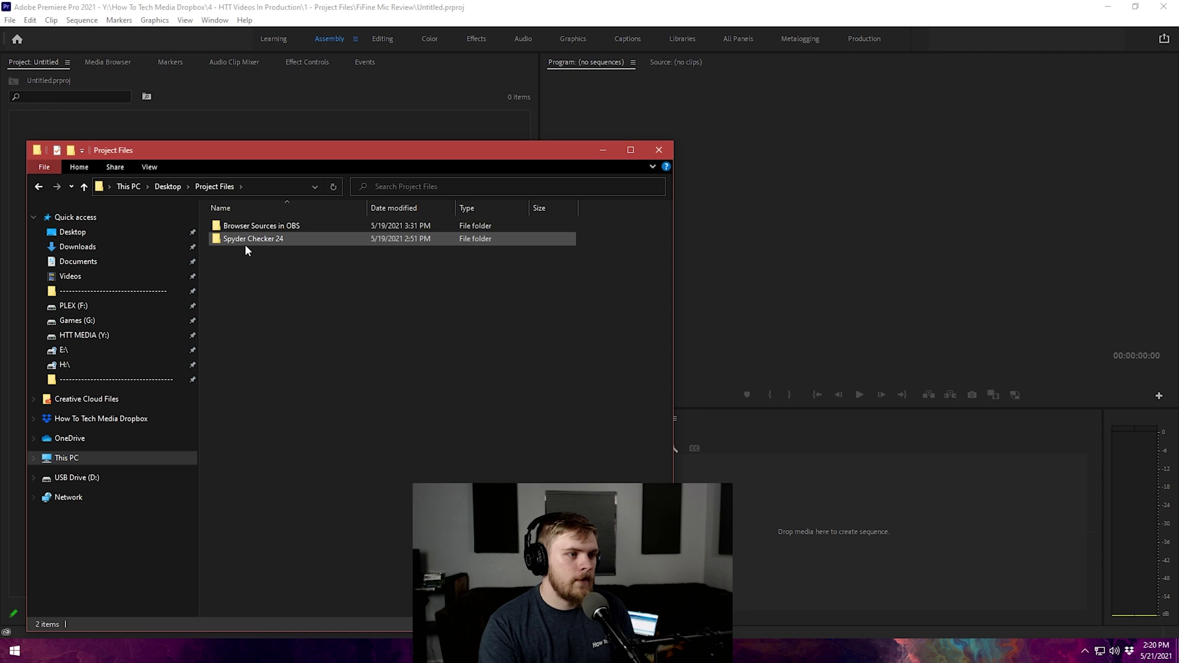
left_click(247, 242)
left_click_drag(322, 160, 814, 96)
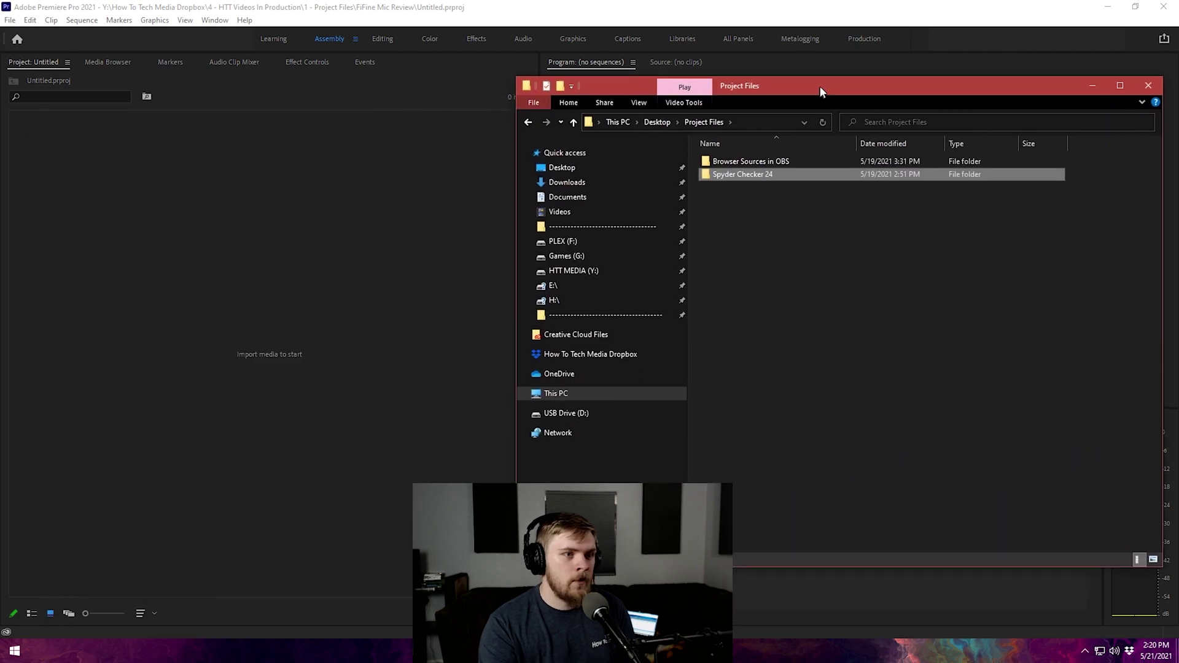
double_click(765, 176)
left_click_drag(930, 178, 277, 223)
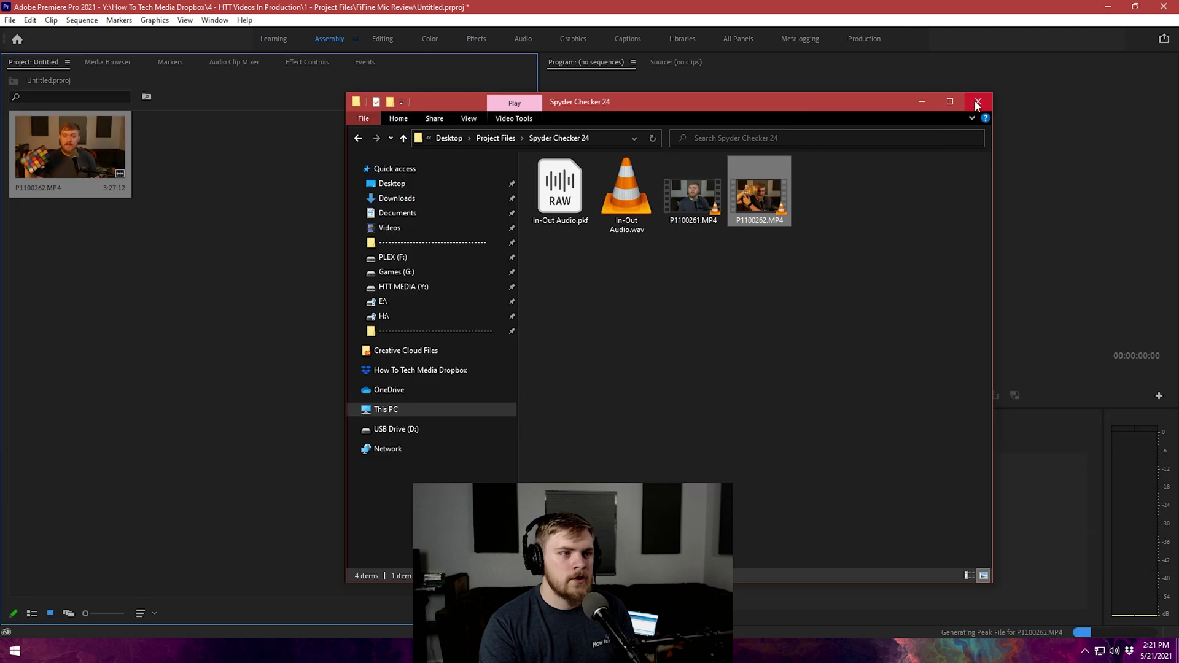
left_click(977, 102)
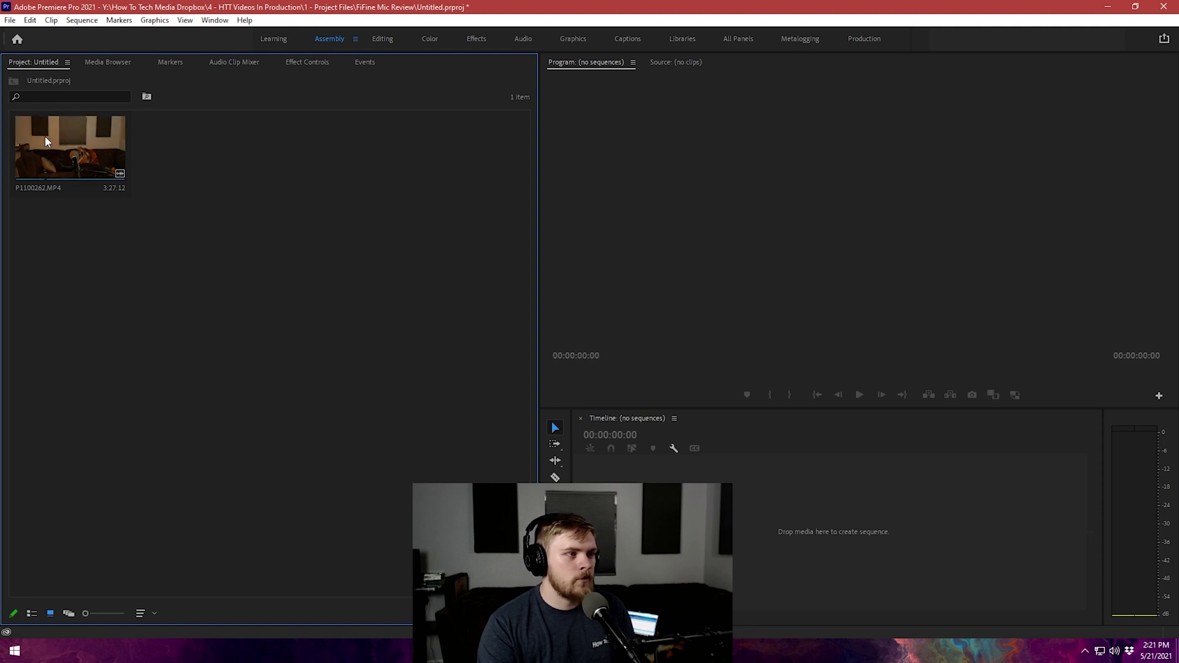
- Create a new sequence from the imported P1100262.MP4 clip
left_click(86, 178)
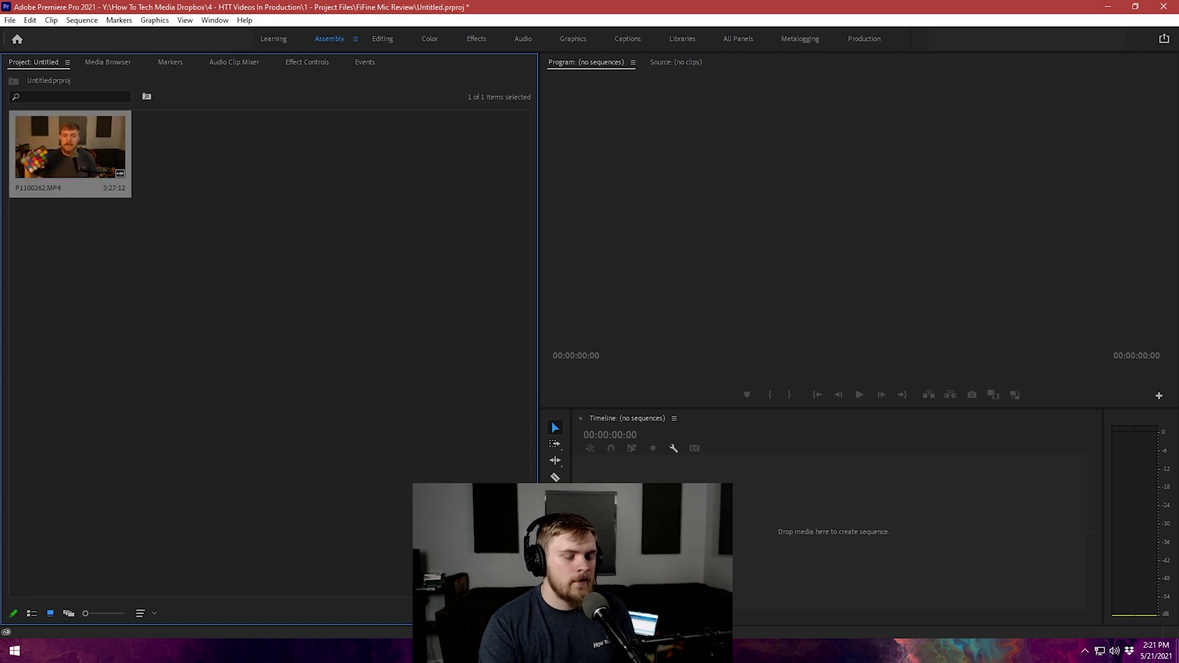
left_click_drag(71, 147, 798, 528)
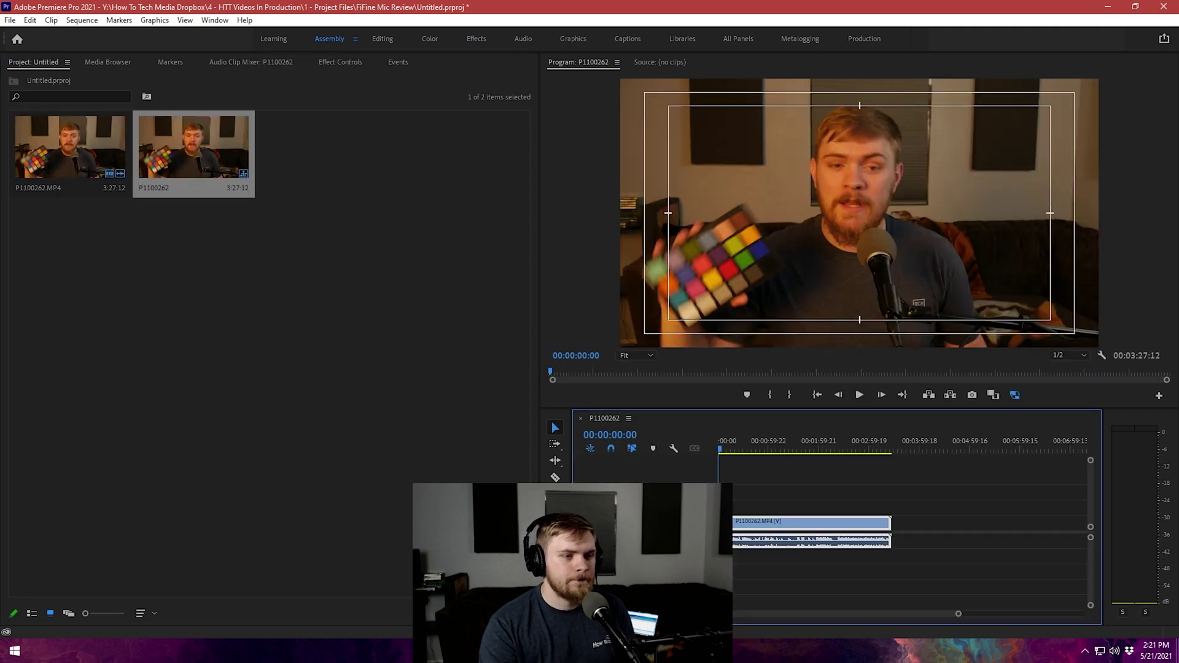
left_click_drag(958, 614, 798, 610)
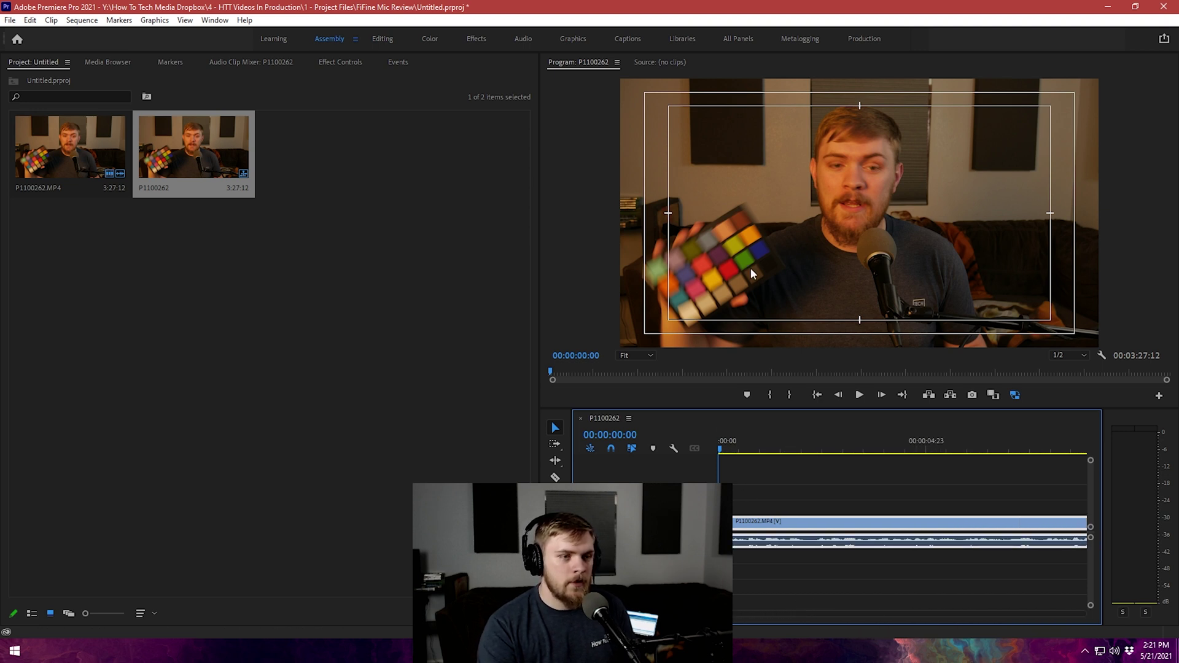
- Scrub through the start of the sequence to about 00:00:02:22, where the color checker card is held up
left_click(741, 450)
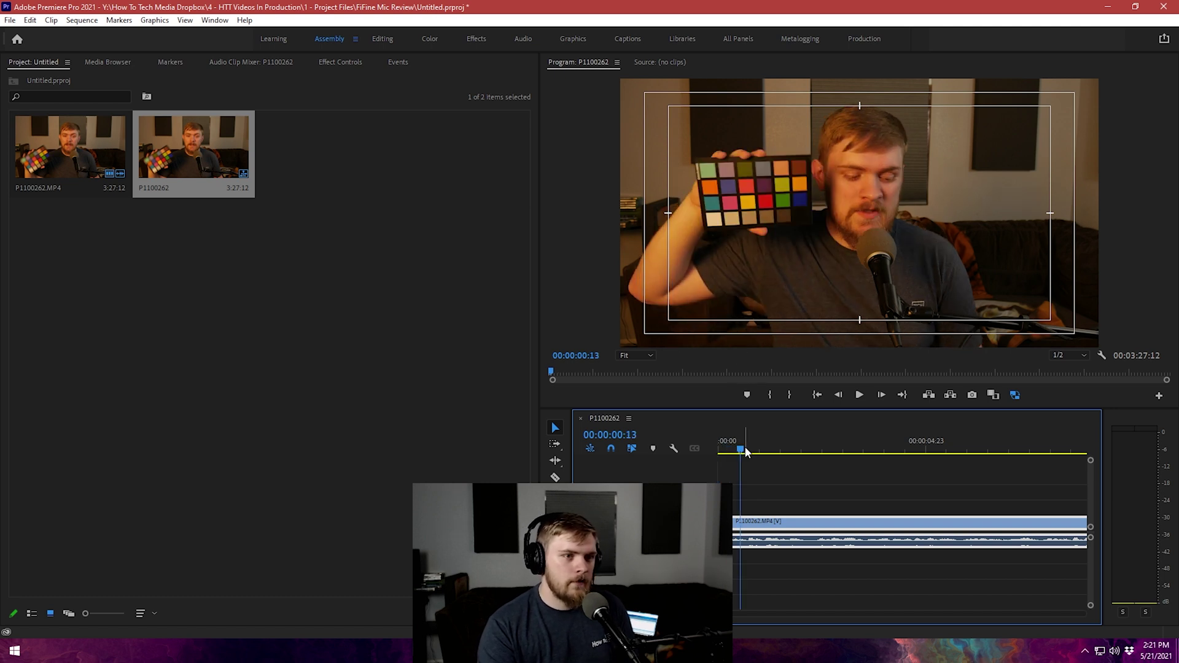
left_click_drag(747, 452, 814, 453)
left_click(839, 453)
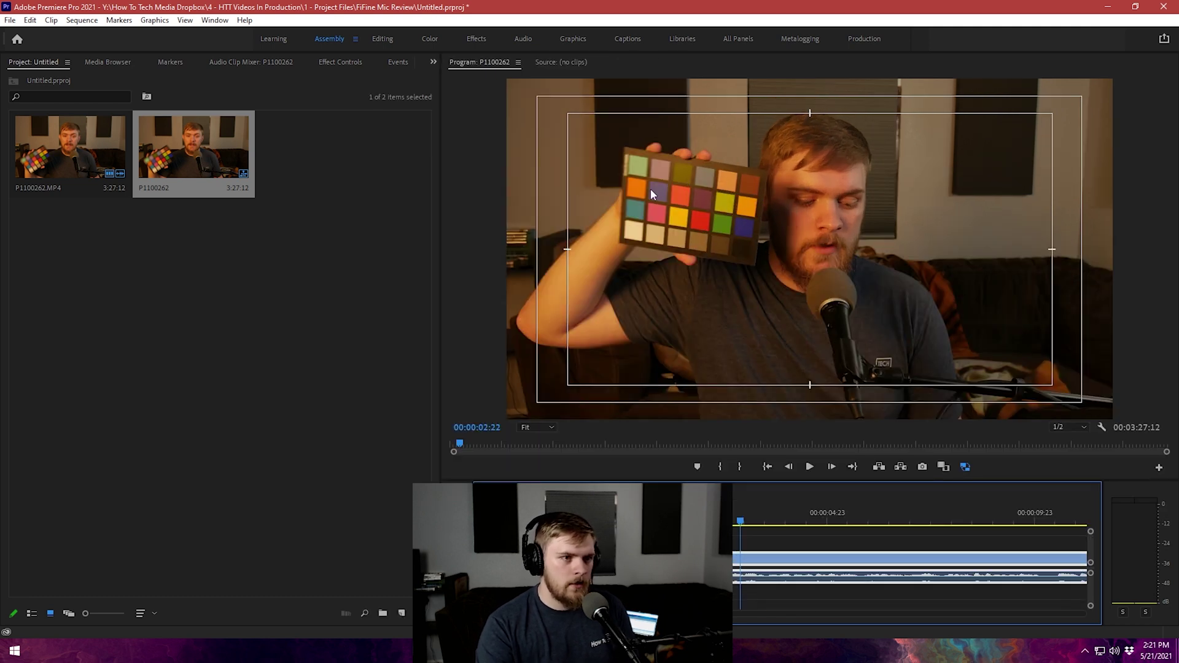
- Set the Program monitor magnification to 75% and frame the color checker card
left_click(531, 427)
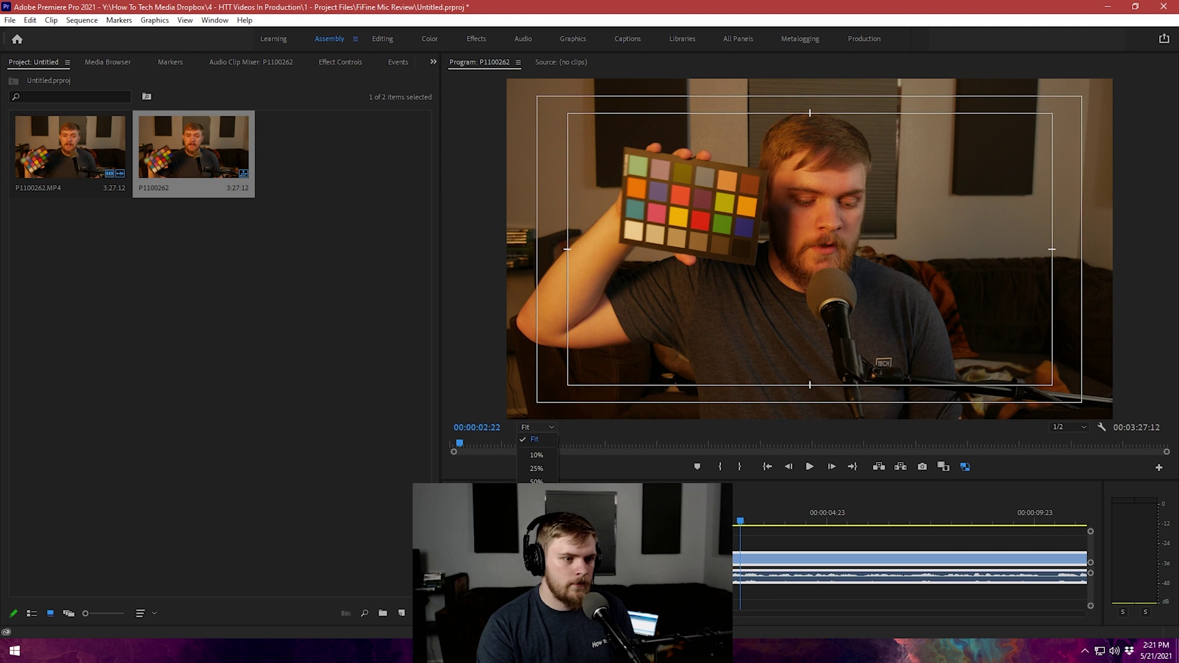
left_click(536, 509)
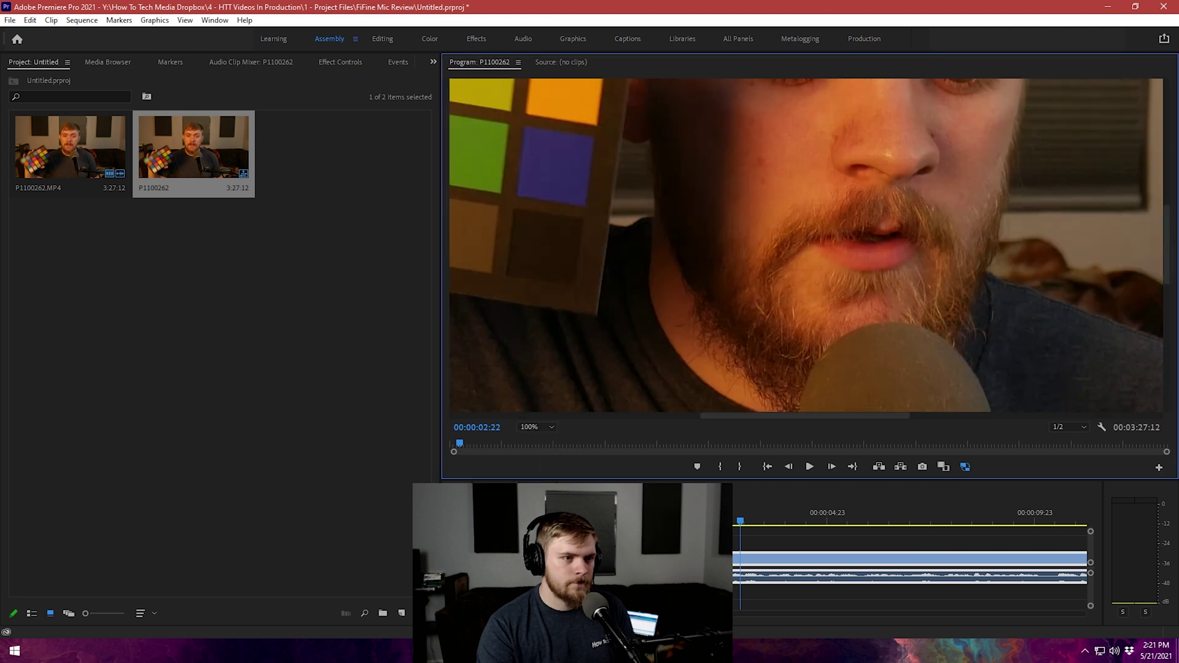
left_click_drag(738, 416, 607, 416)
scroll(708, 341, "up", 3)
left_click(537, 427)
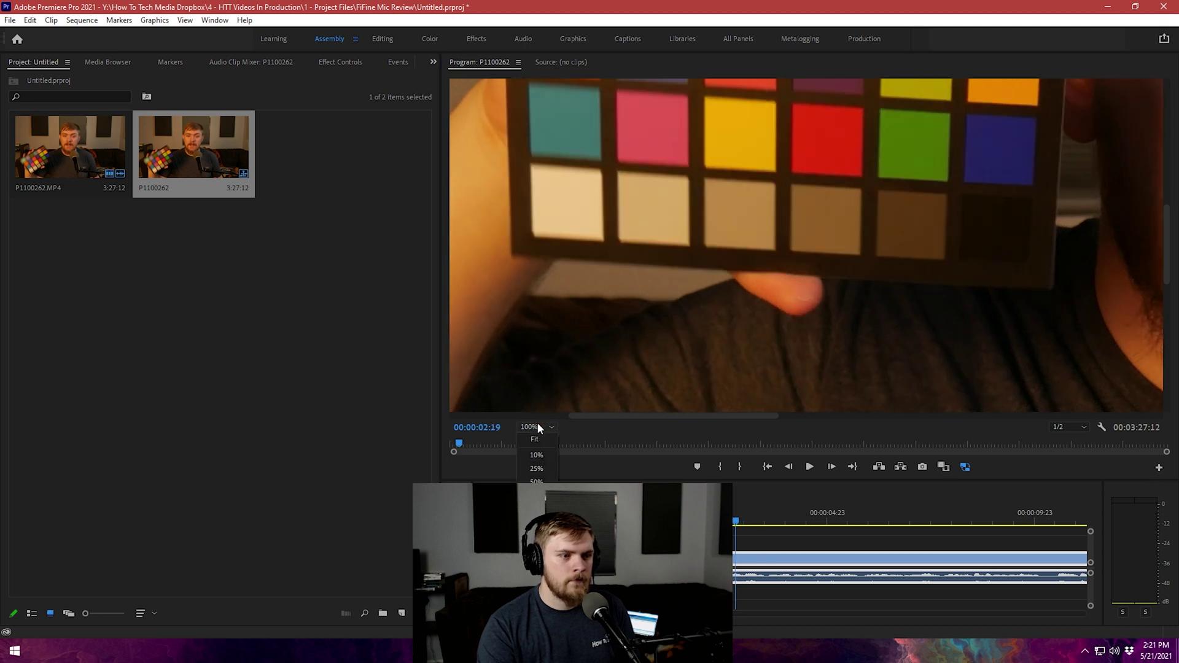
left_click(536, 495)
left_click_drag(1171, 291, 1170, 267)
- Move the playhead to 00:00:08:12 and bring all of the card's color patches into the Program monitor view
left_click(755, 520)
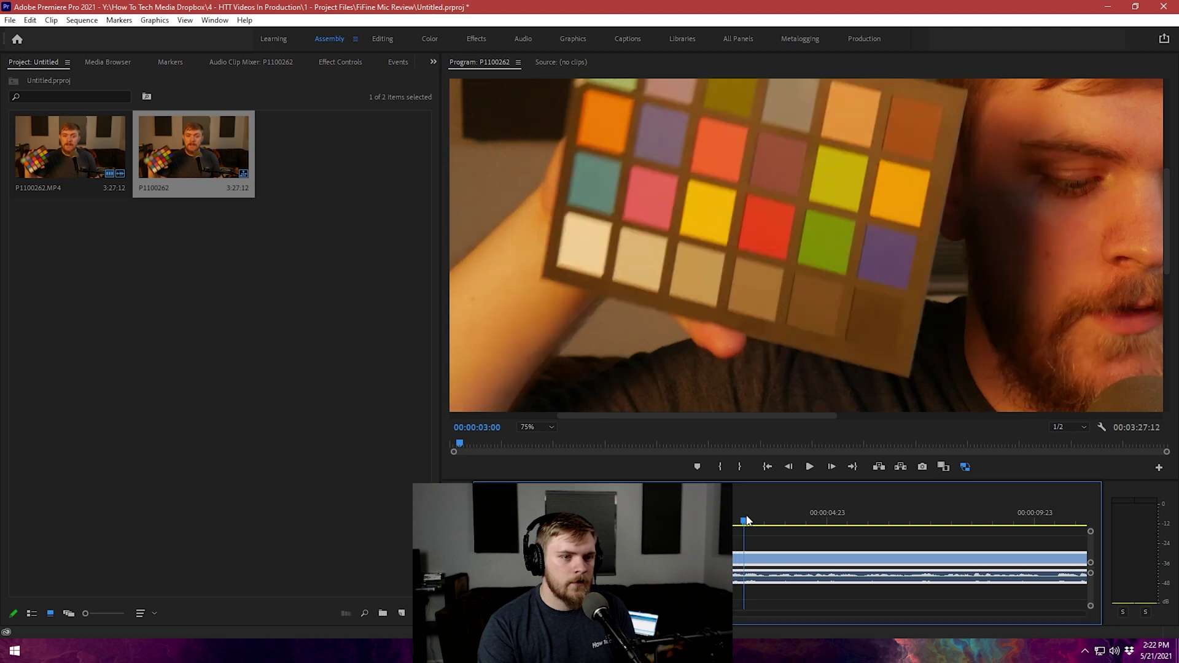
left_click_drag(759, 521, 975, 510)
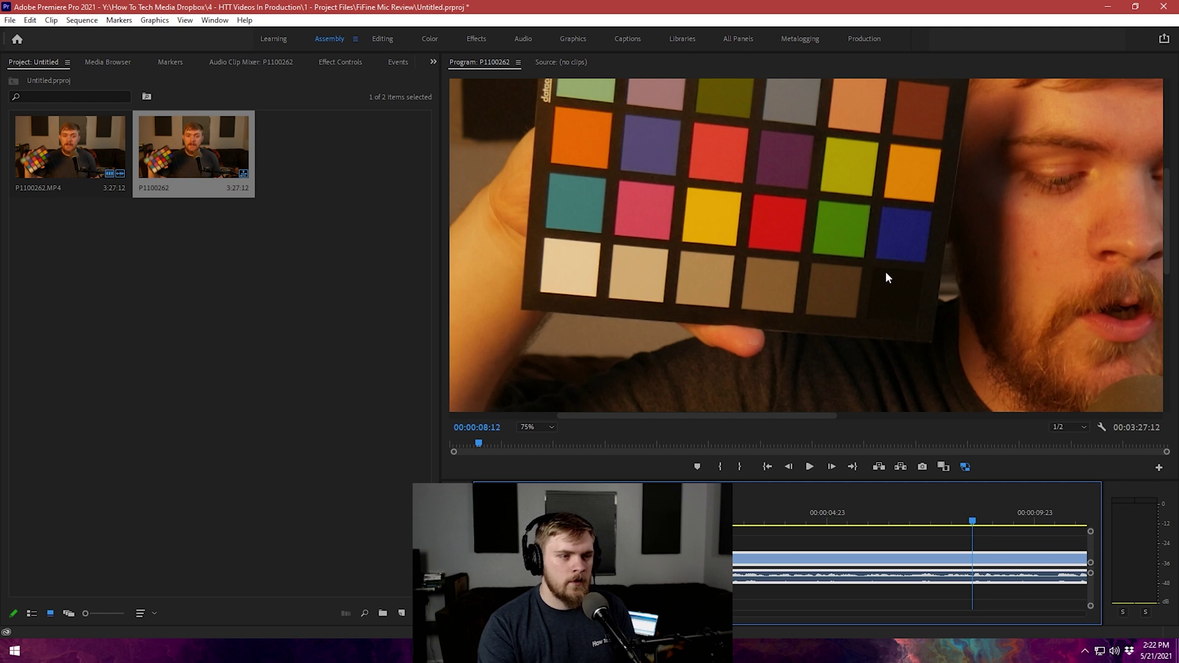
left_click_drag(1169, 281, 1168, 249)
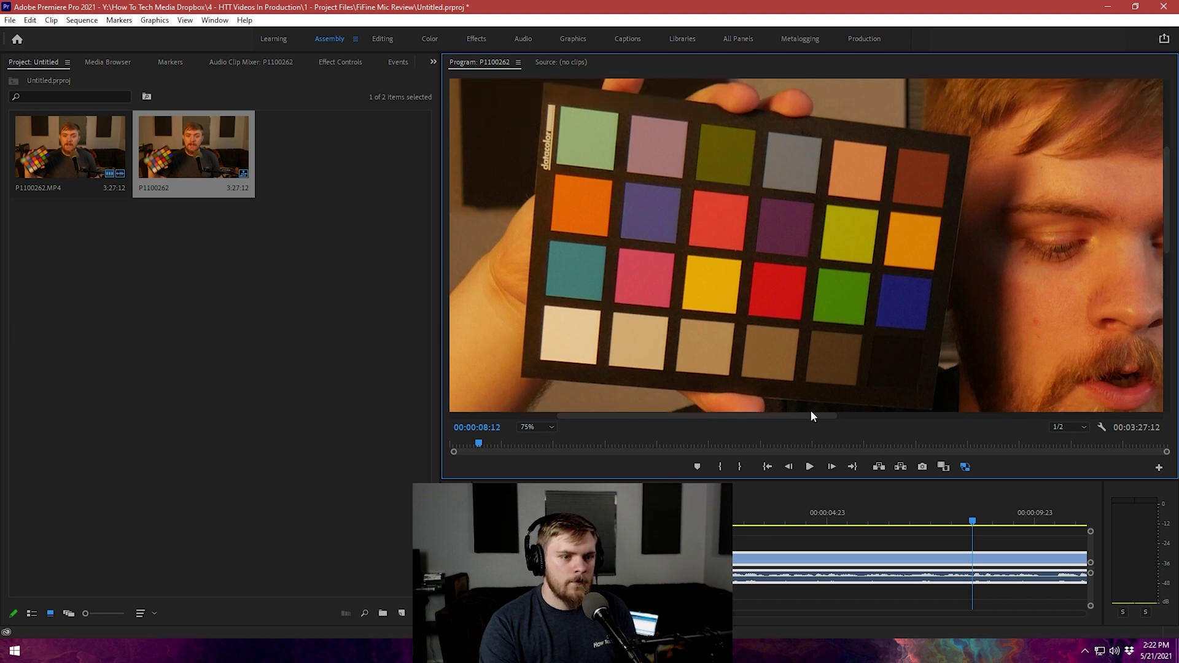
left_click_drag(809, 415, 764, 418)
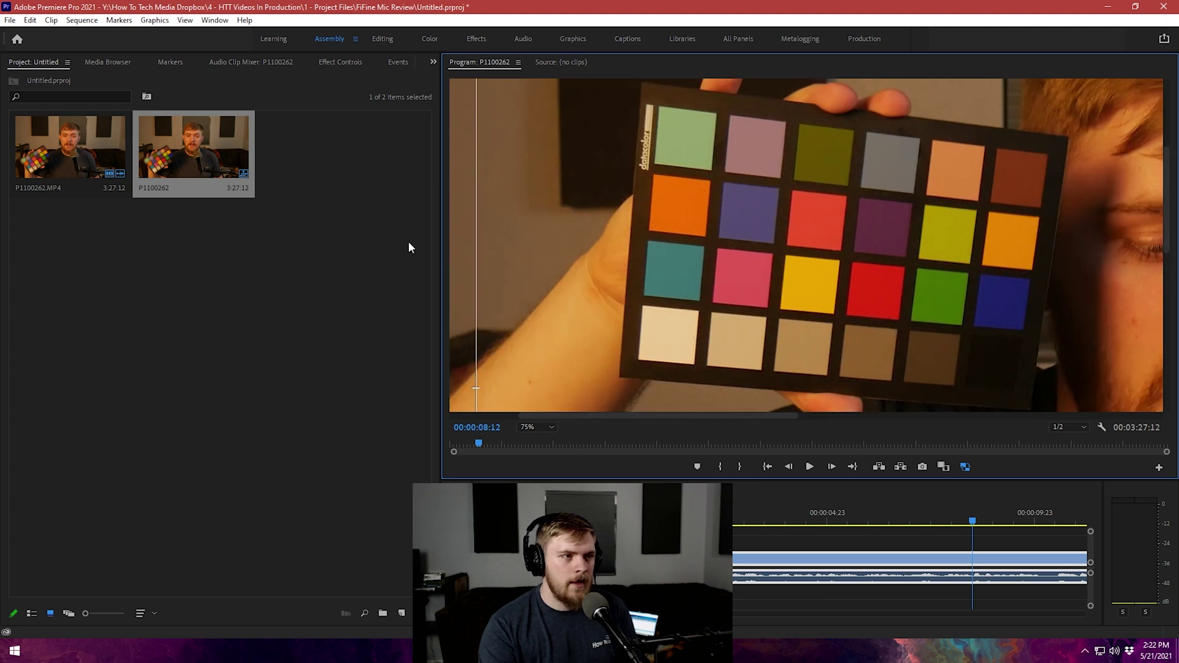
- Switch to the Effects workspace and apply the MBR Color Corrector III video effect to the P1100262.MP4 clip on V1
left_click(473, 38)
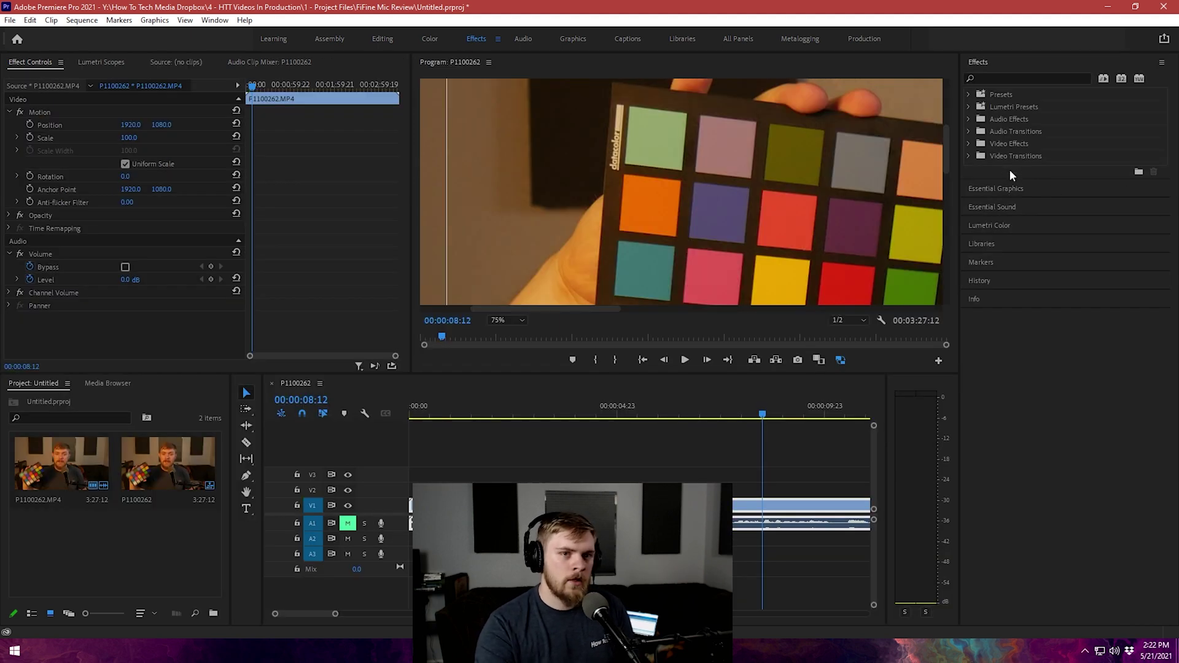
left_click(969, 143)
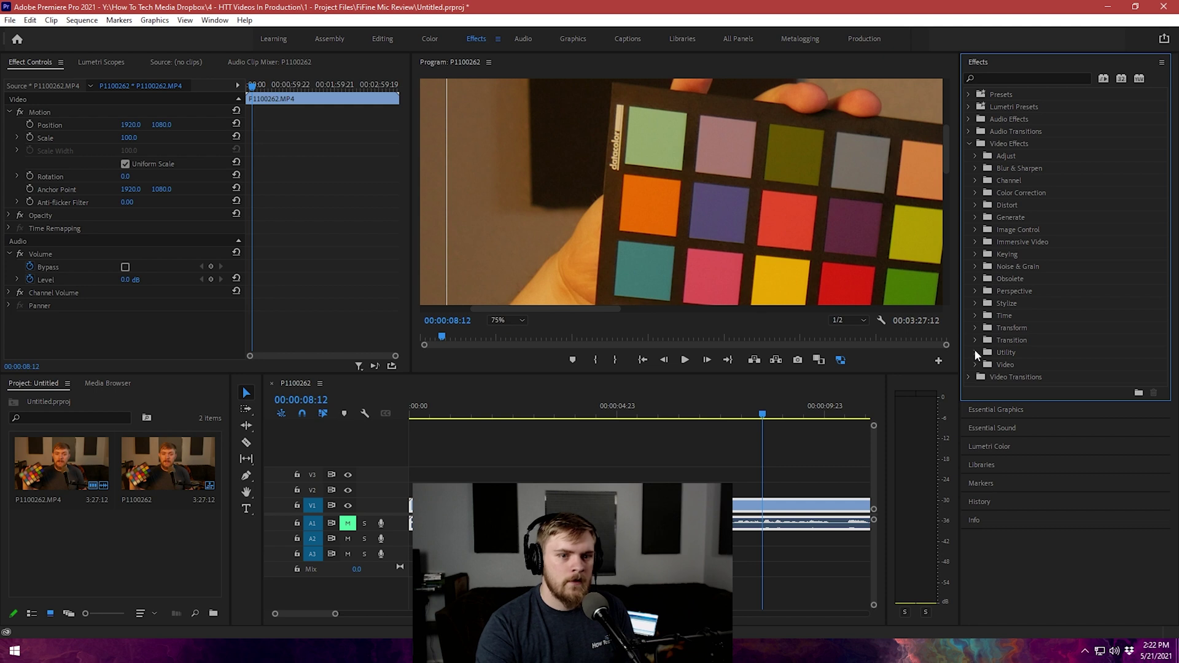
left_click(977, 192)
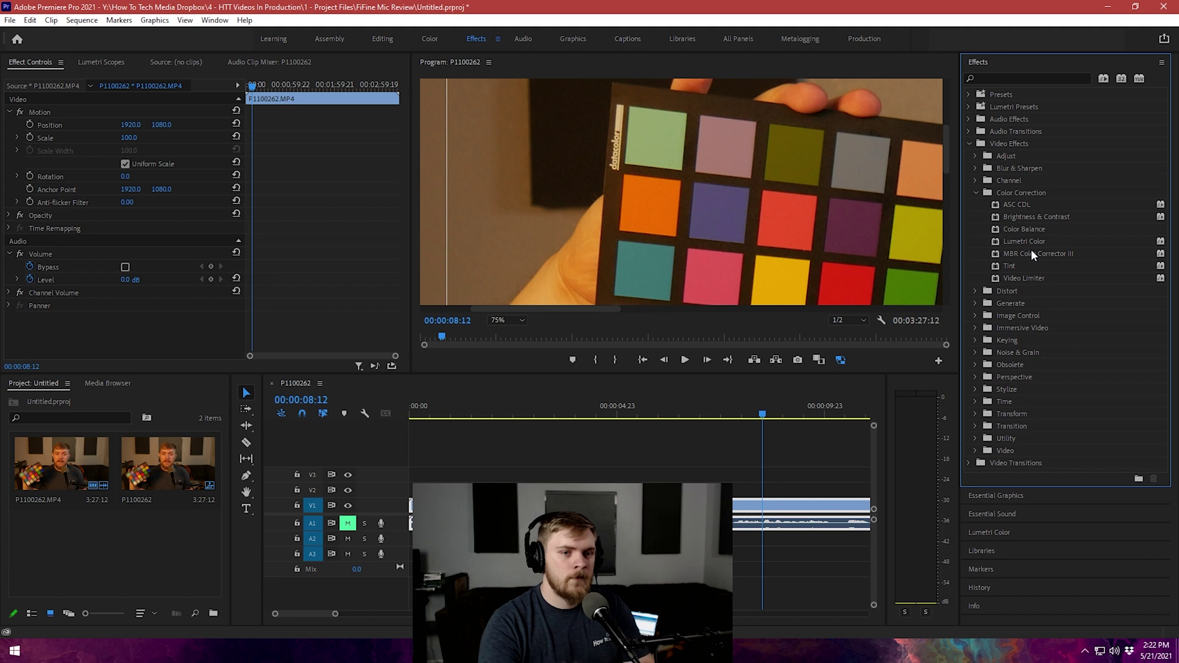
left_click_drag(1022, 252, 761, 500)
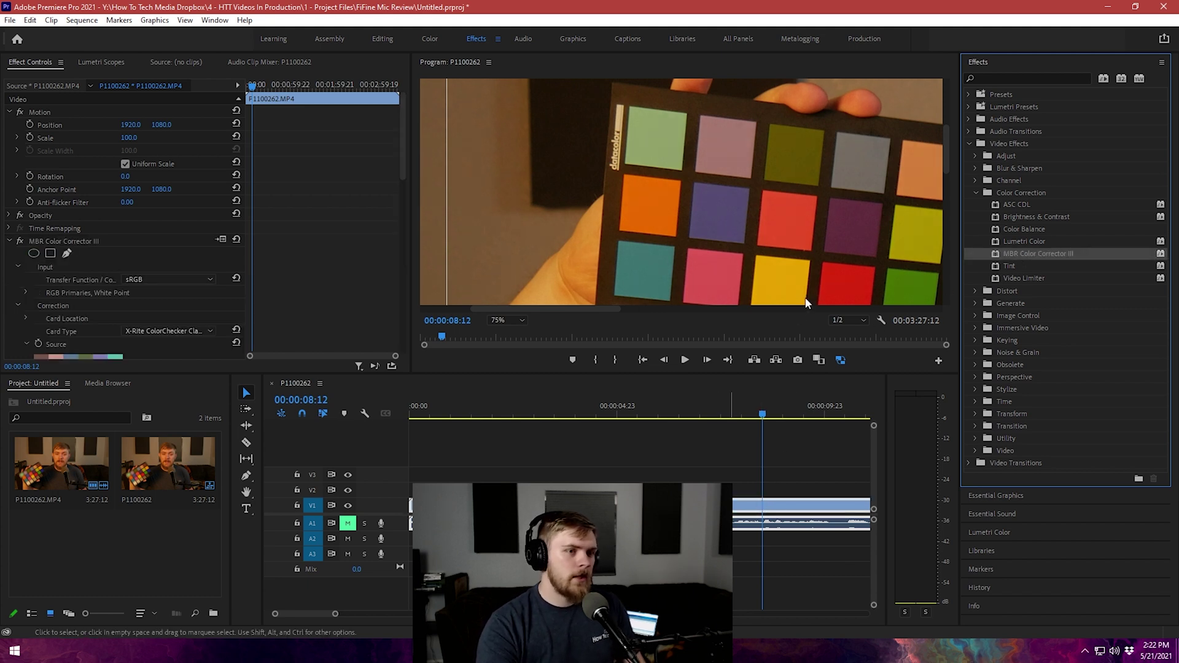
left_click_drag(545, 309, 591, 310)
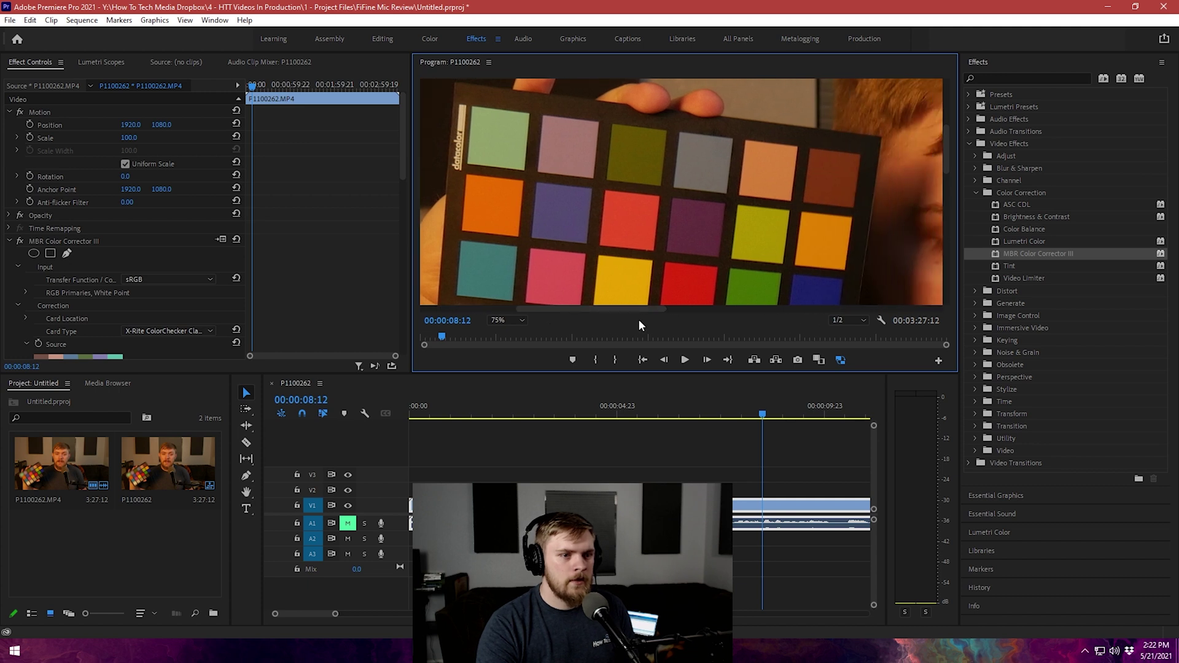
- Set the MBR Color Corrector III card type to Datacolor SpyderCHECKR 24, with the whole frame fitted in the Program monitor
left_click(520, 321)
left_click(513, 334)
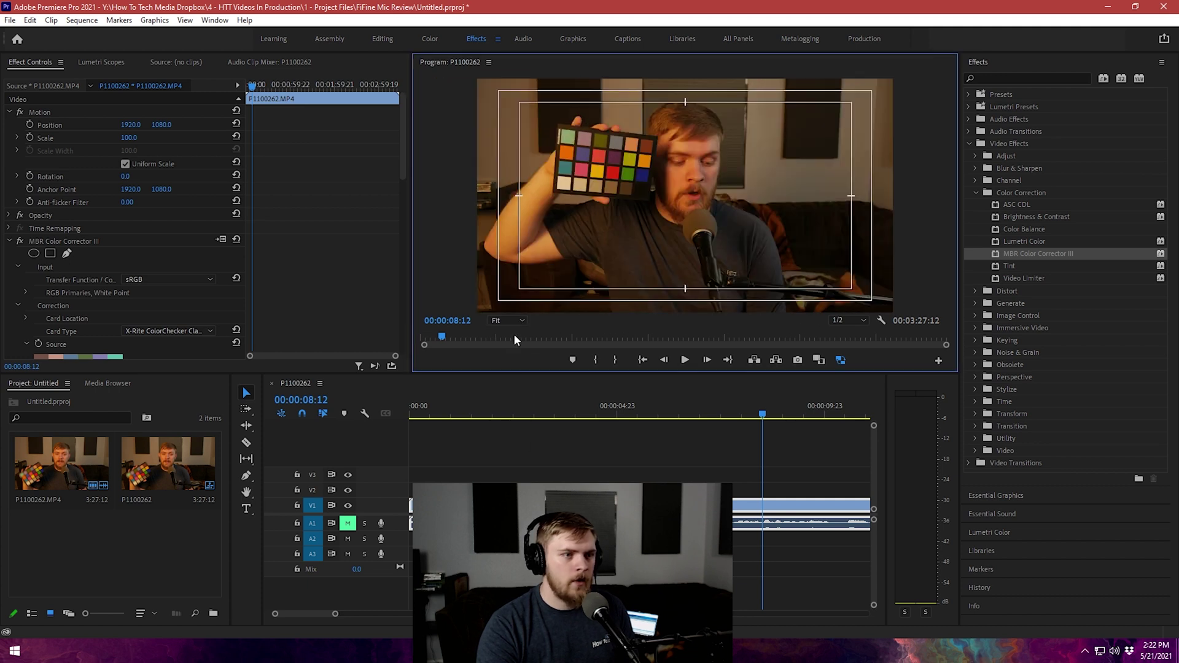
scroll(307, 322, "down", 3)
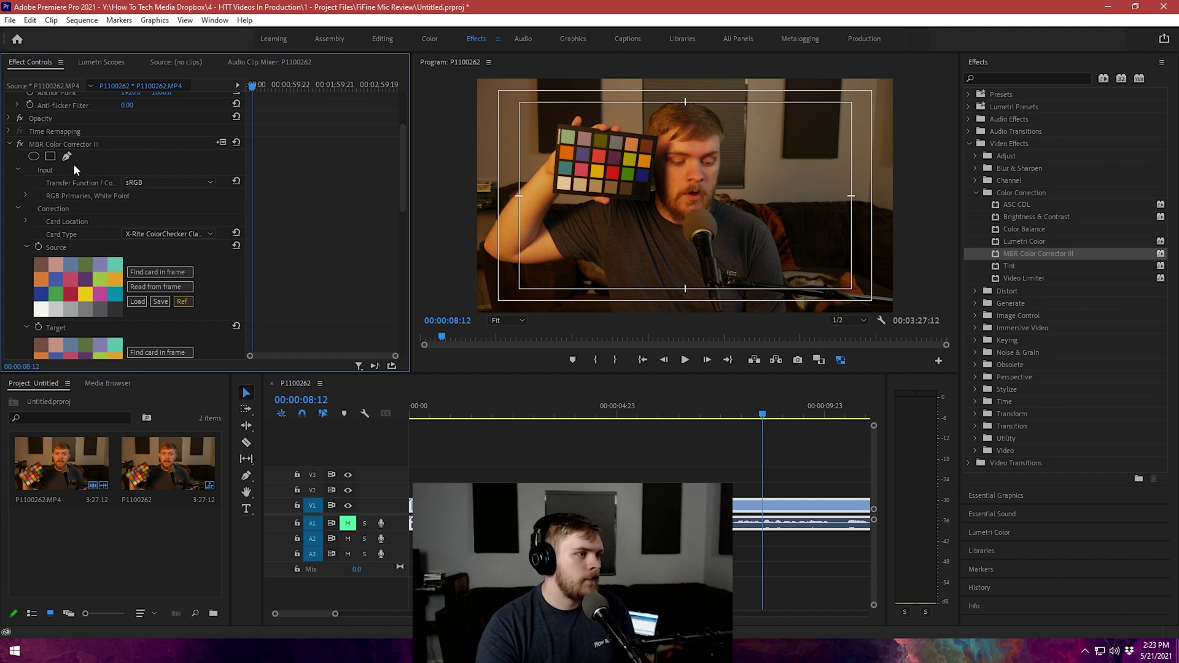
left_click(17, 208)
left_click(18, 208)
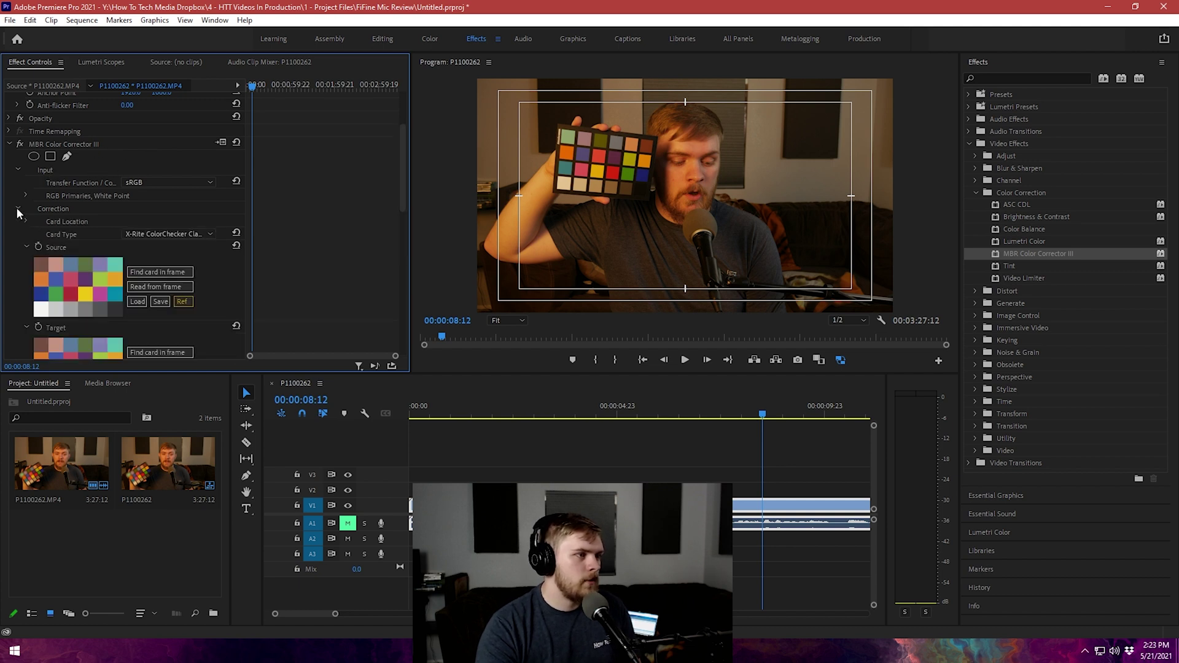
scroll(406, 178, "down", 5)
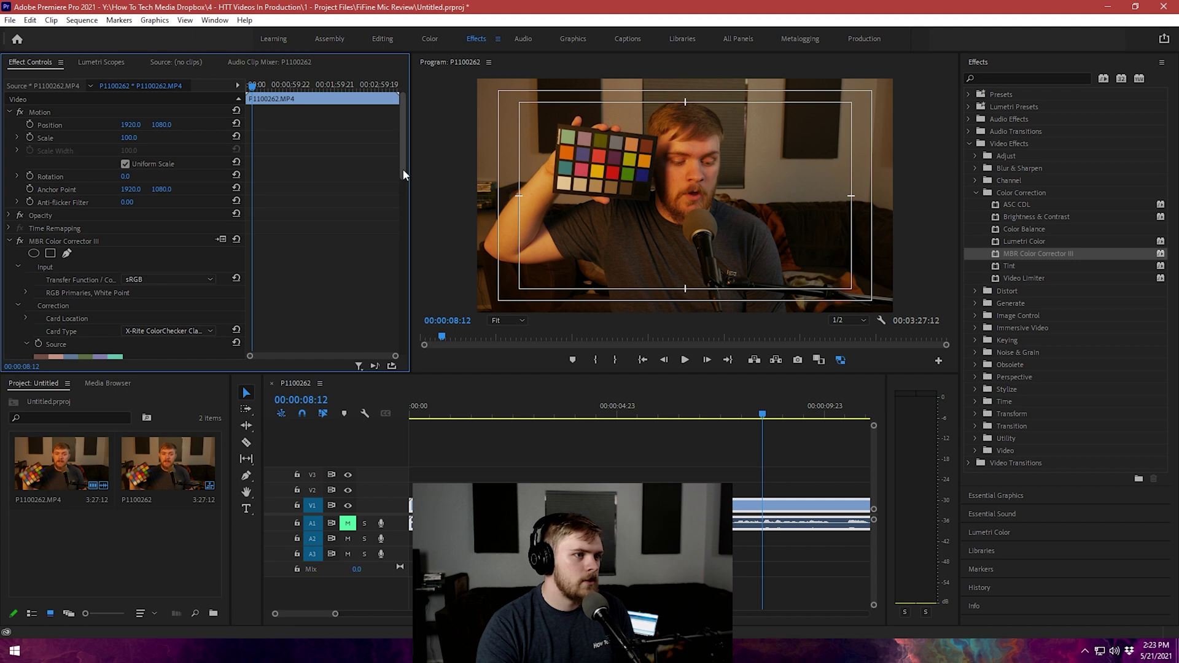
left_click_drag(406, 259, 420, 225)
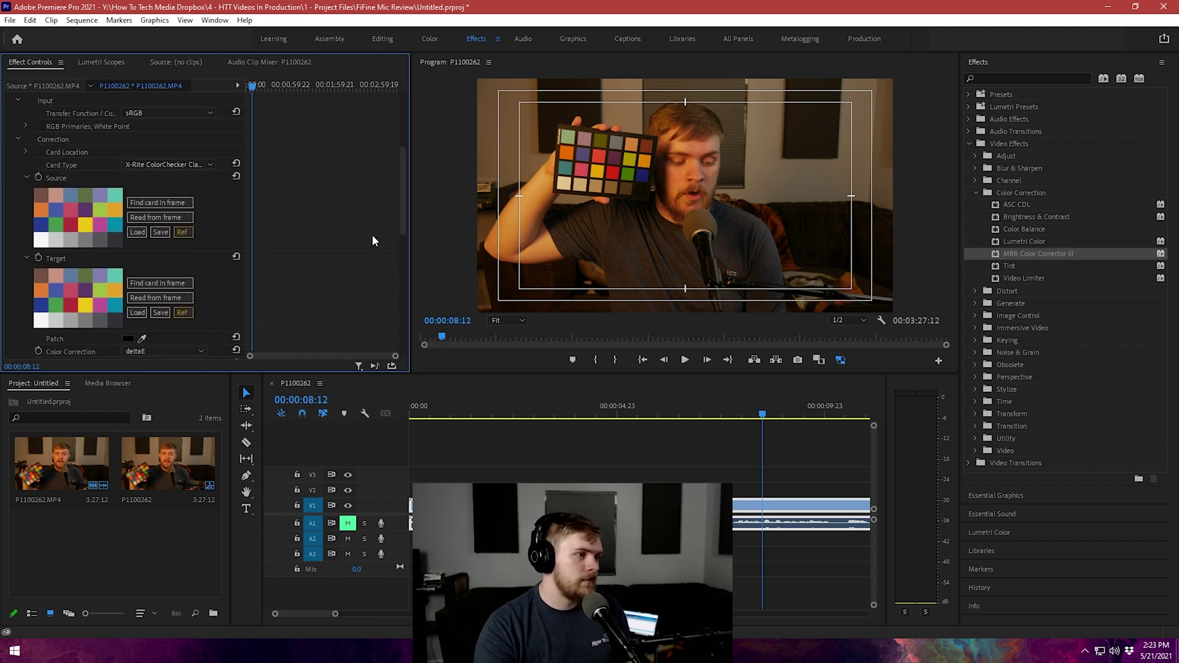
left_click(157, 164)
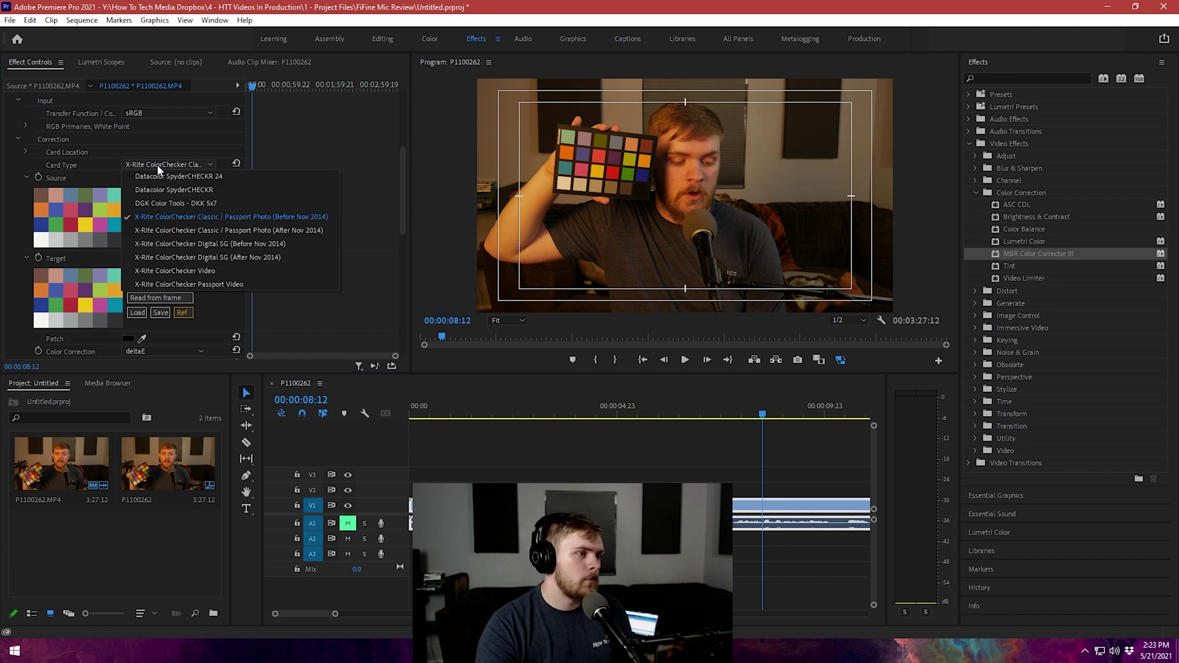
left_click(203, 179)
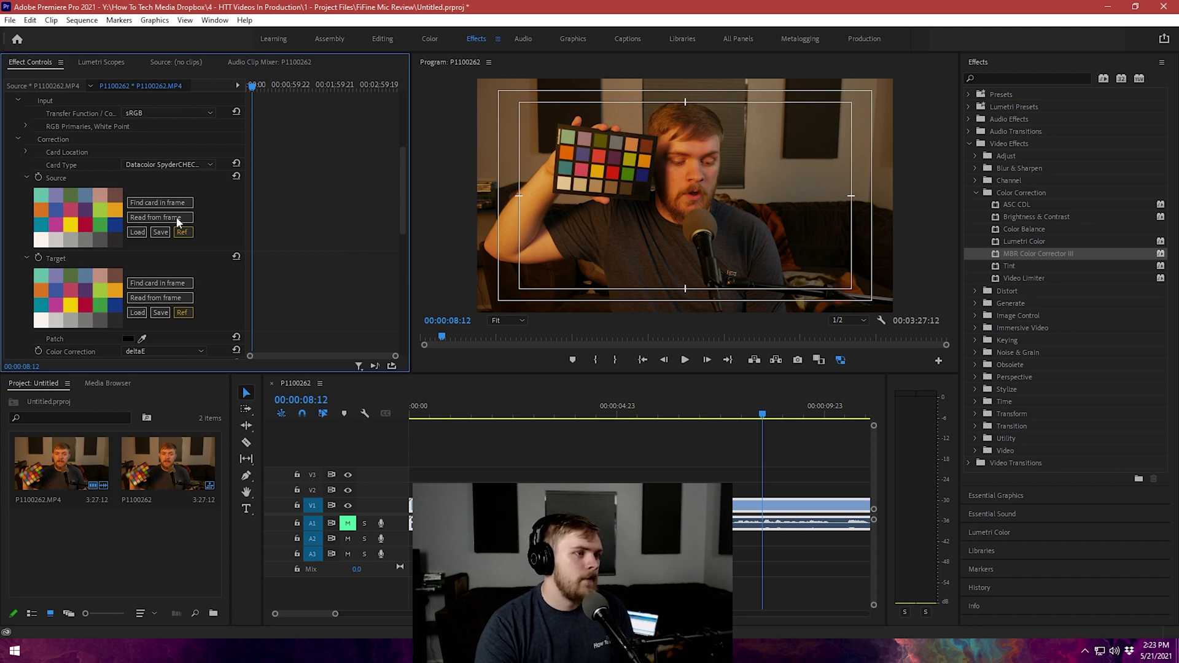
- Show the effect's Source card overlay and place its four corners roughly on the corners of the held-up color checker card
left_click(55, 179)
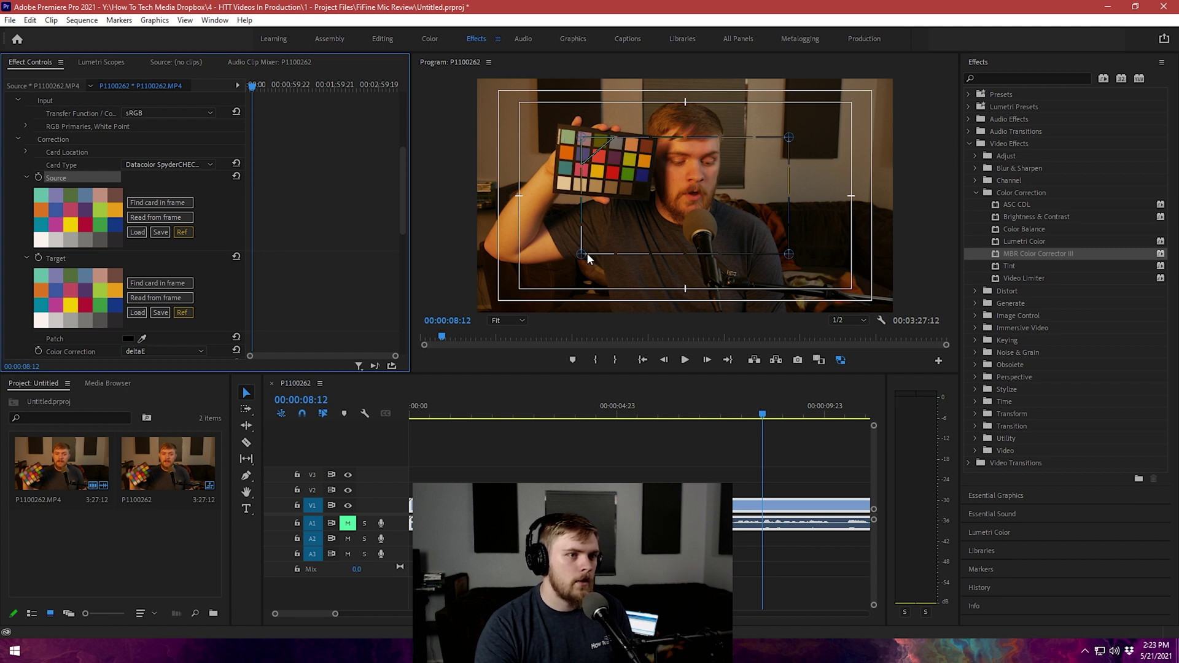
left_click_drag(582, 145, 563, 134)
left_click_drag(582, 255, 556, 186)
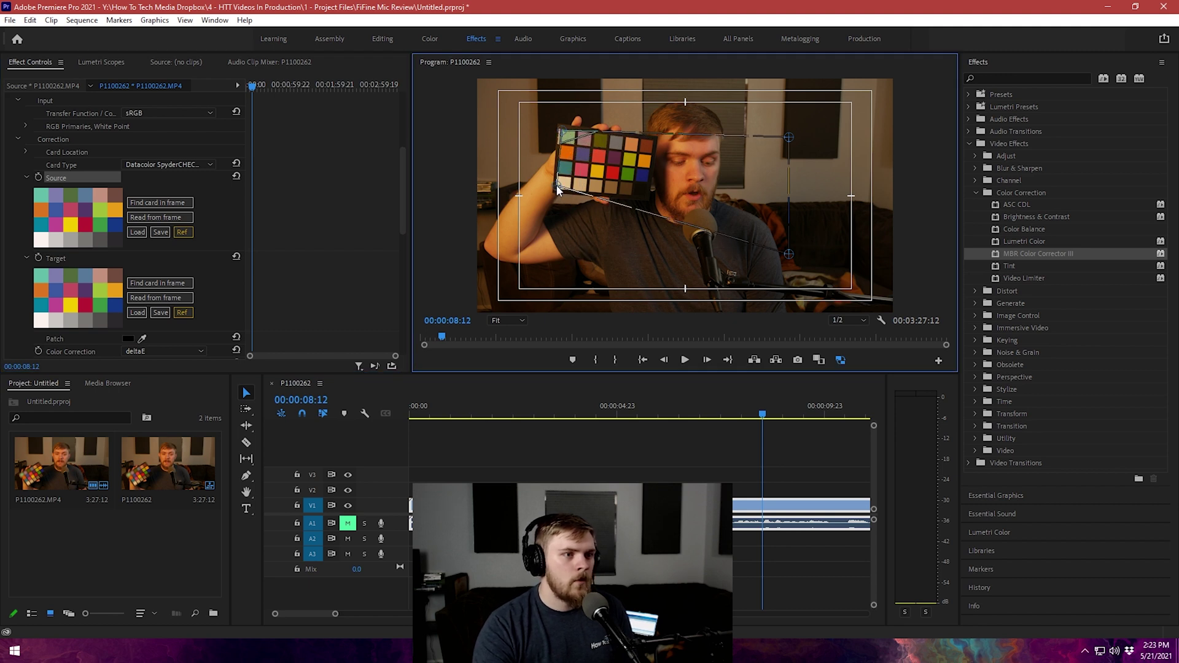
left_click_drag(789, 253, 647, 194)
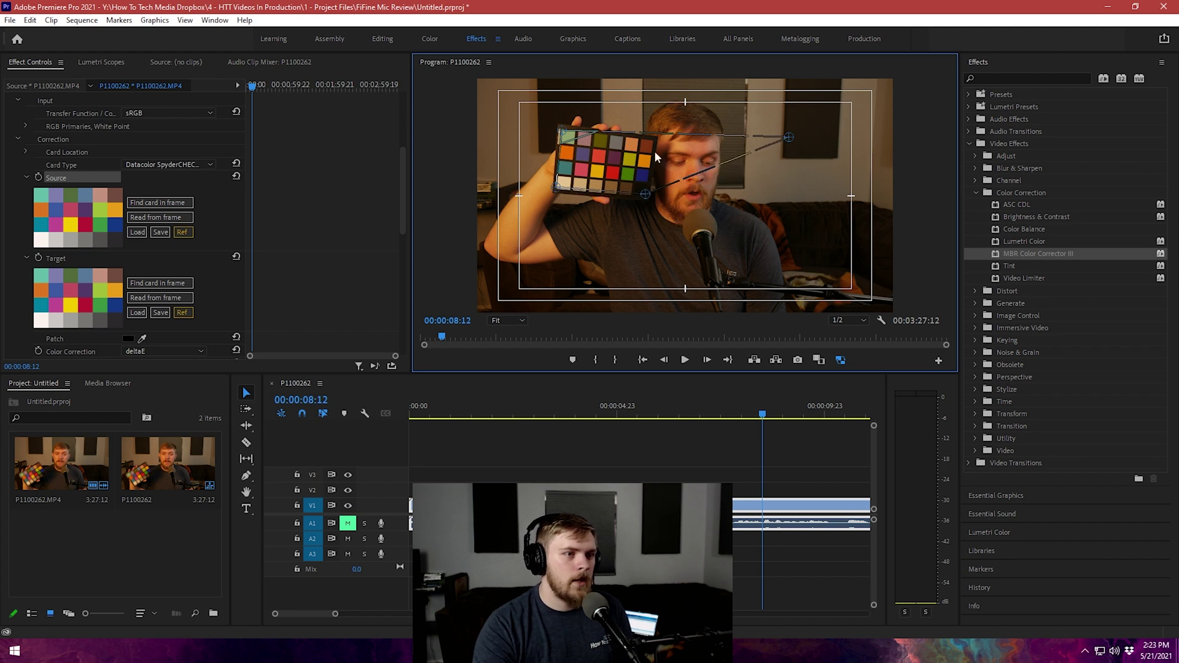
left_click_drag(782, 139, 654, 142)
- At 75% magnification, refine the overlay's two left corners to the outer corners of the light green and white patches
left_click(496, 321)
left_click(508, 388)
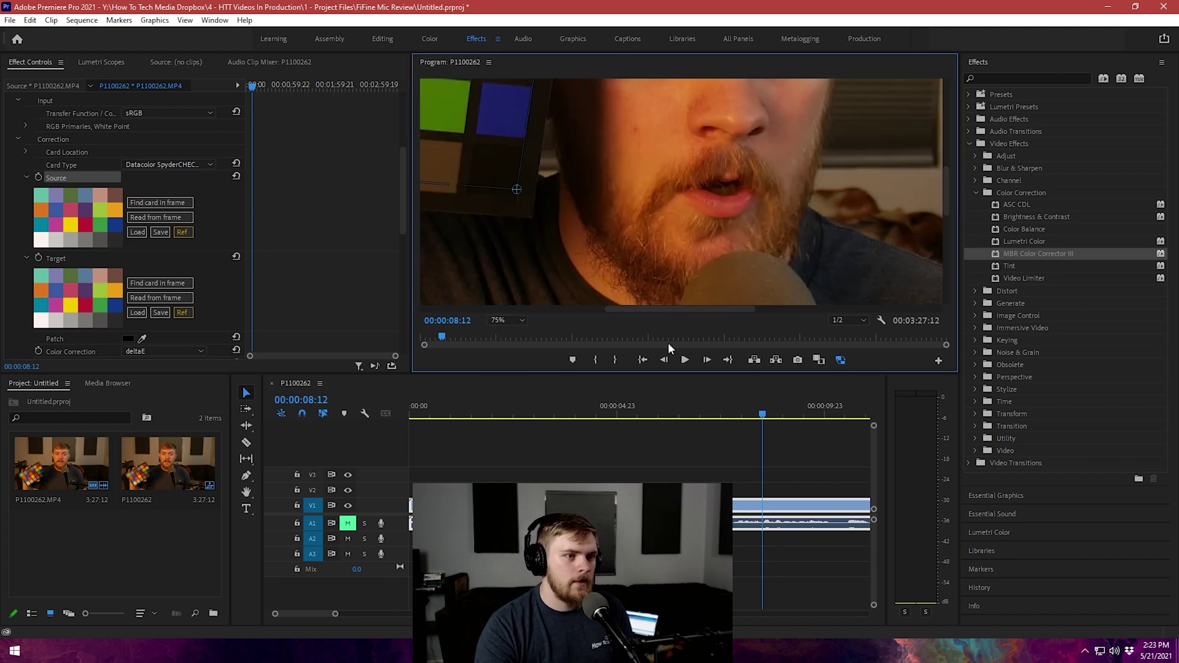
left_click_drag(680, 309, 560, 313)
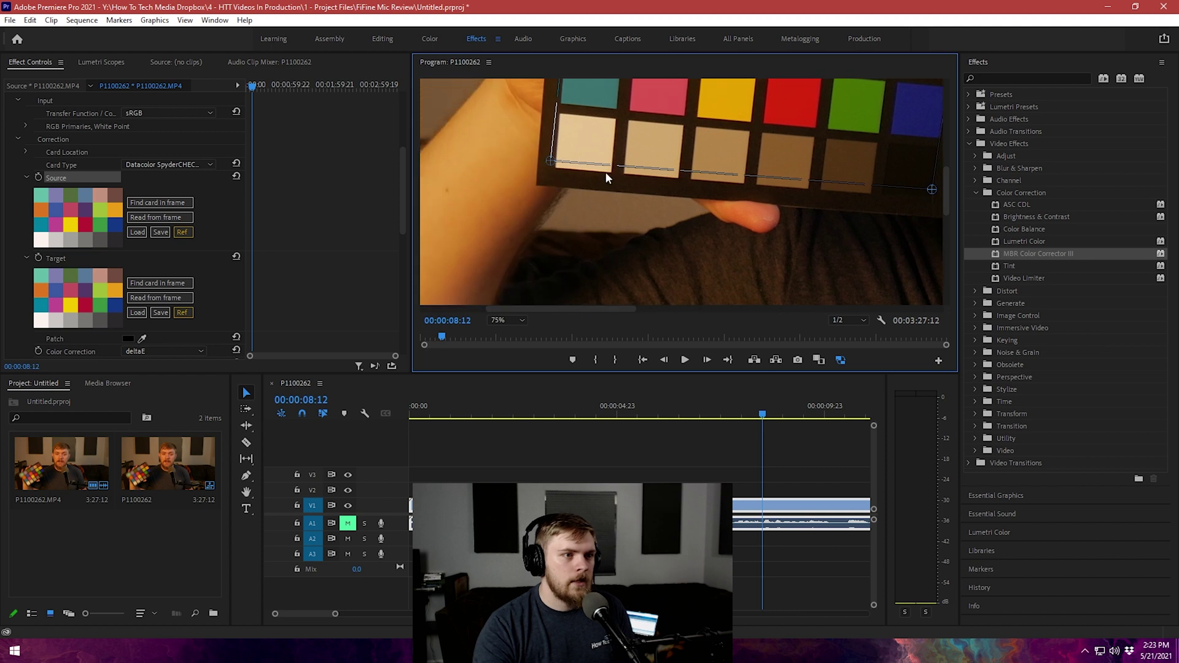
left_click_drag(946, 200, 880, 159)
left_click_drag(576, 112, 578, 112)
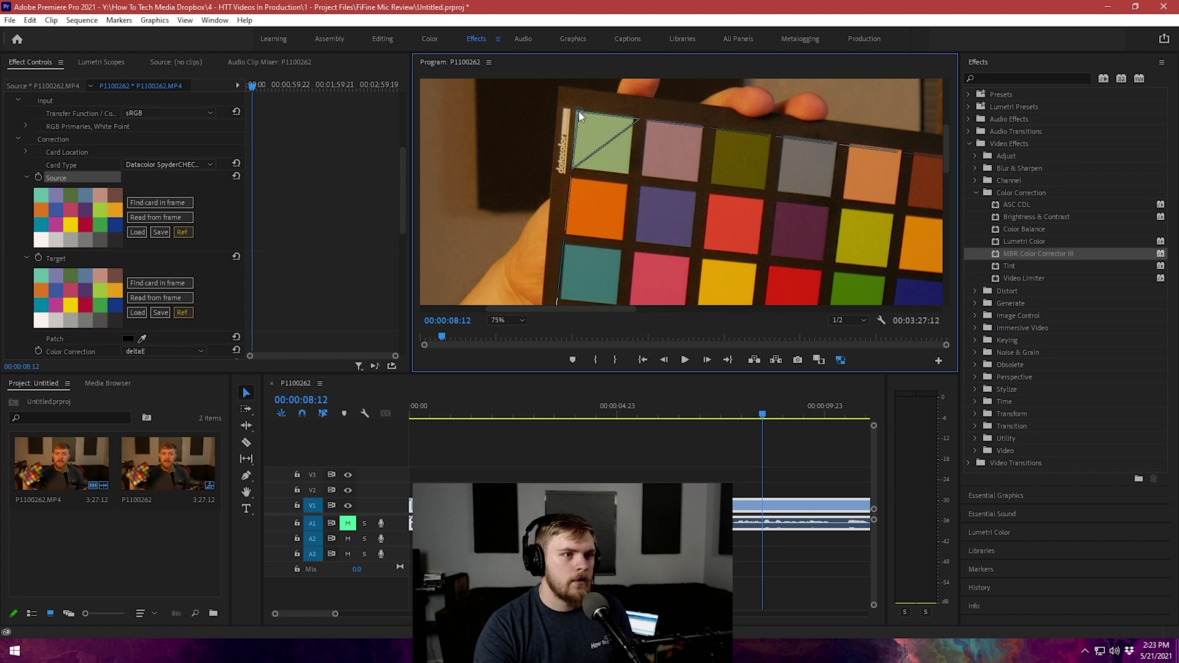
left_click_drag(943, 147, 936, 199)
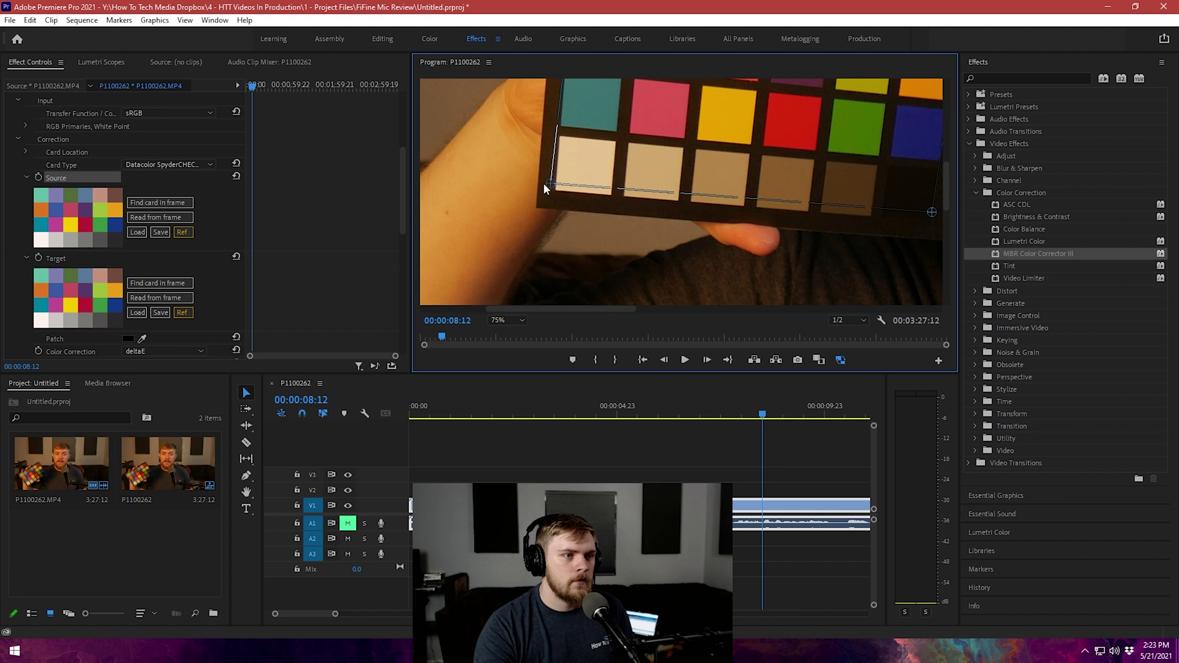
left_click_drag(551, 183, 558, 190)
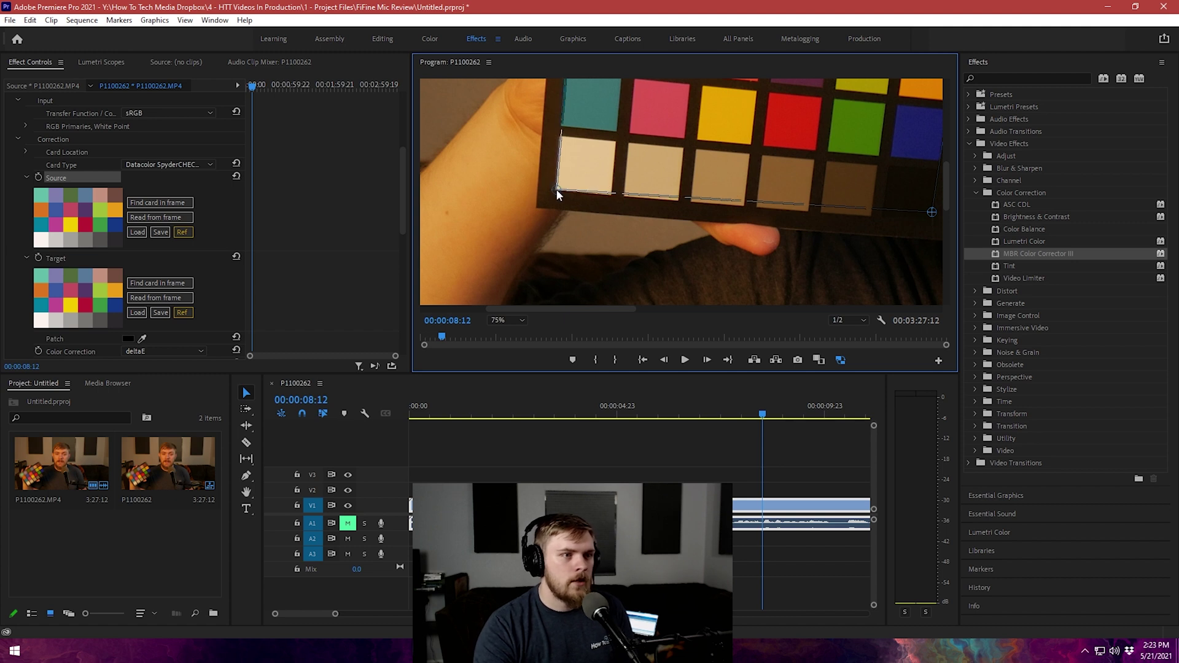
- Refine the overlay's two right corners to the outer corners of the black and dark brown patches
left_click_drag(606, 304, 674, 303)
left_click_drag(691, 212, 687, 219)
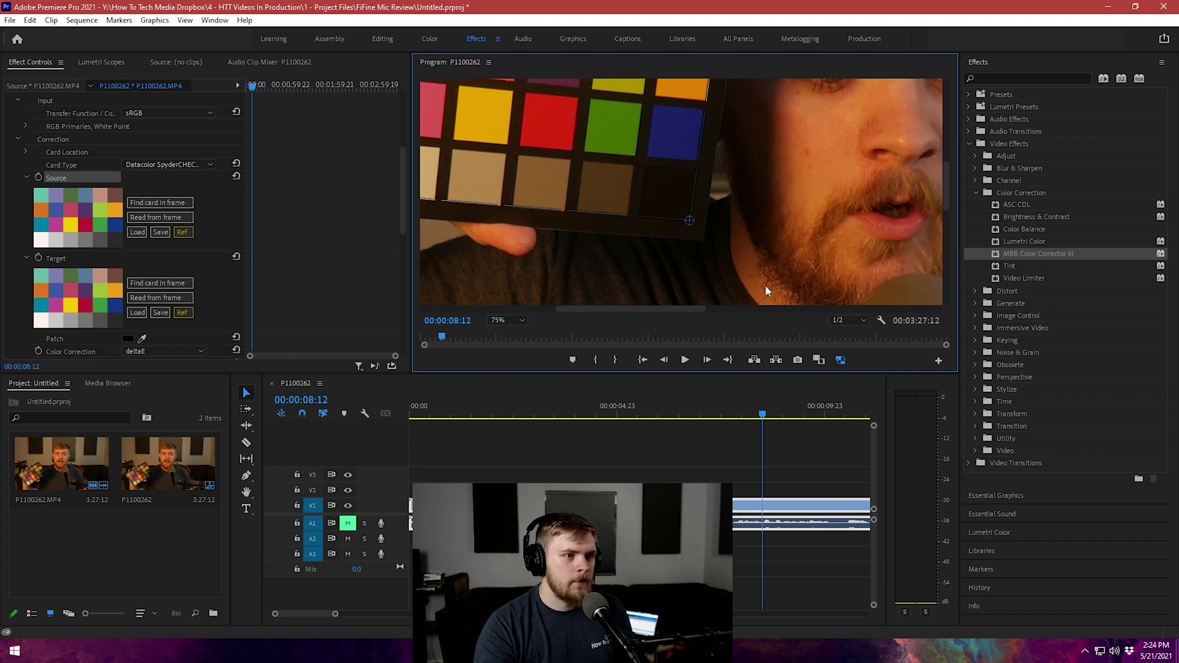
left_click_drag(948, 194, 947, 167)
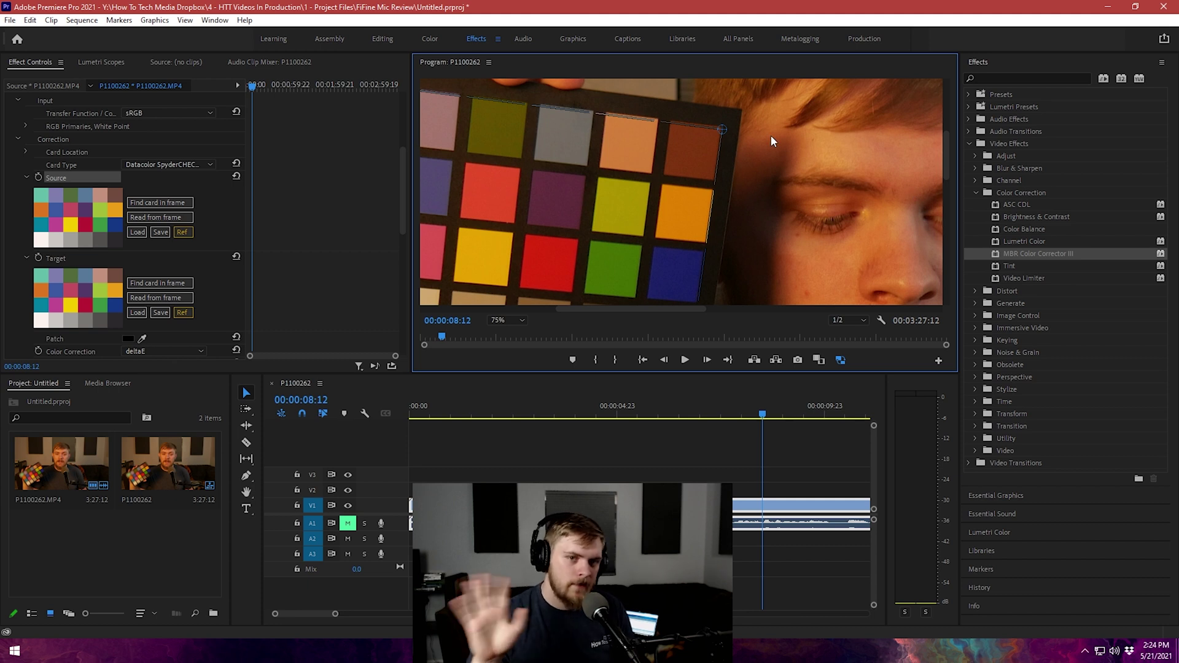
left_click_drag(722, 129, 722, 126)
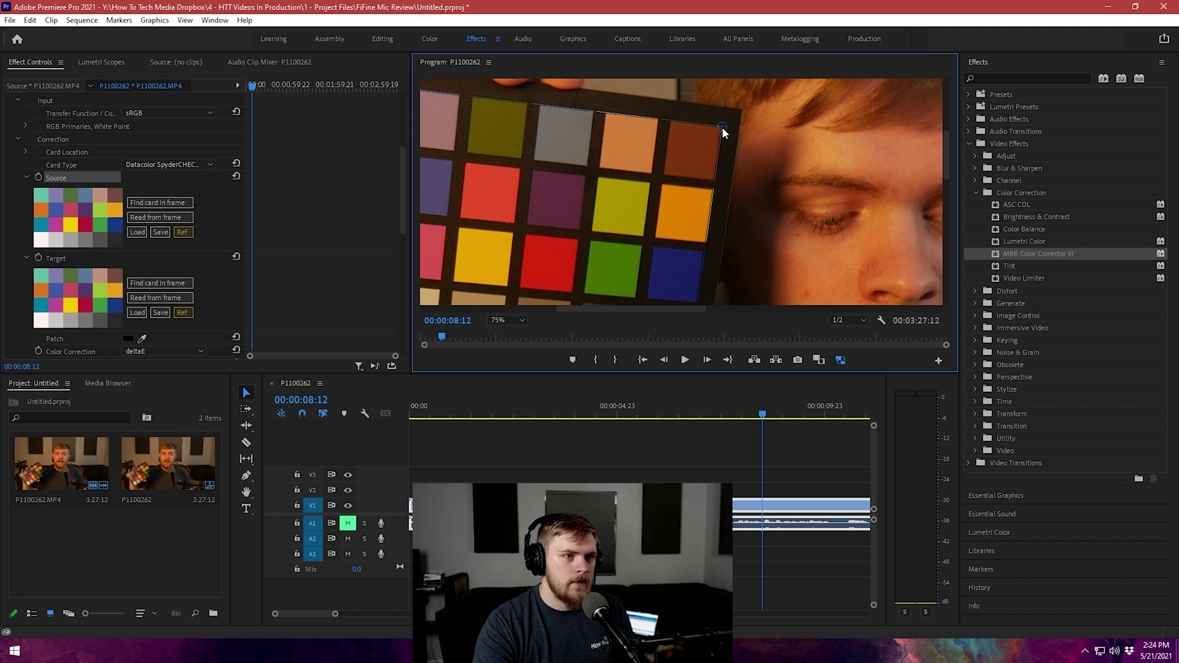
- Read the Source patch colors from the current frame and fit the whole image in a taller Program monitor
left_click_drag(404, 197, 402, 205)
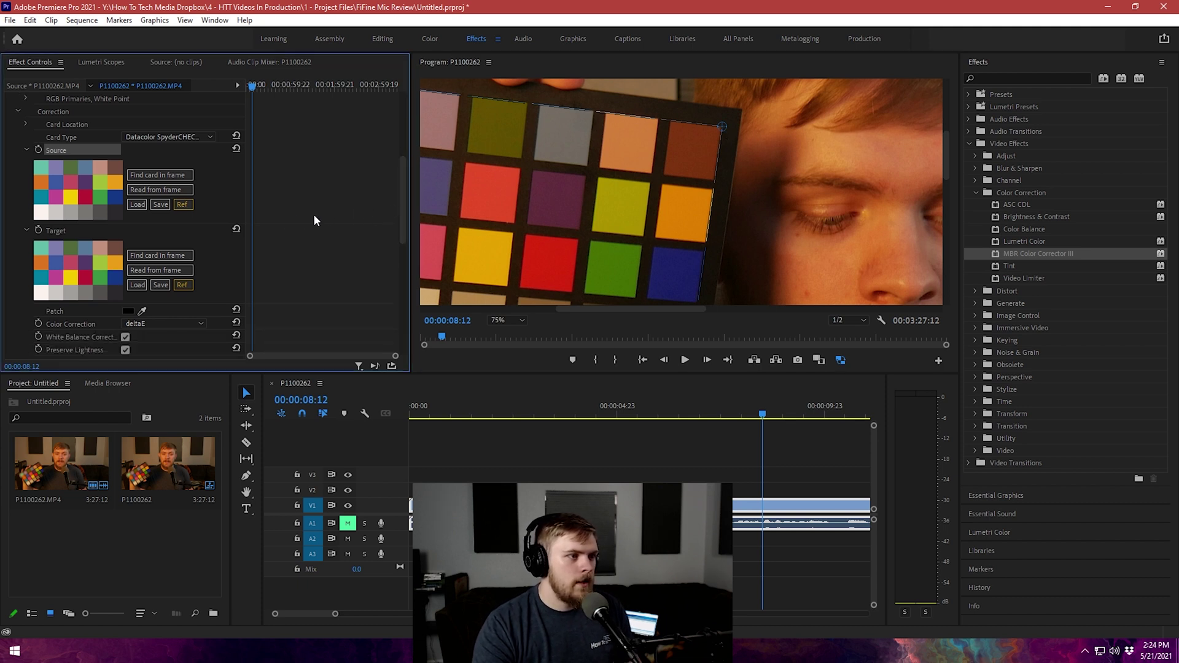
left_click(182, 188)
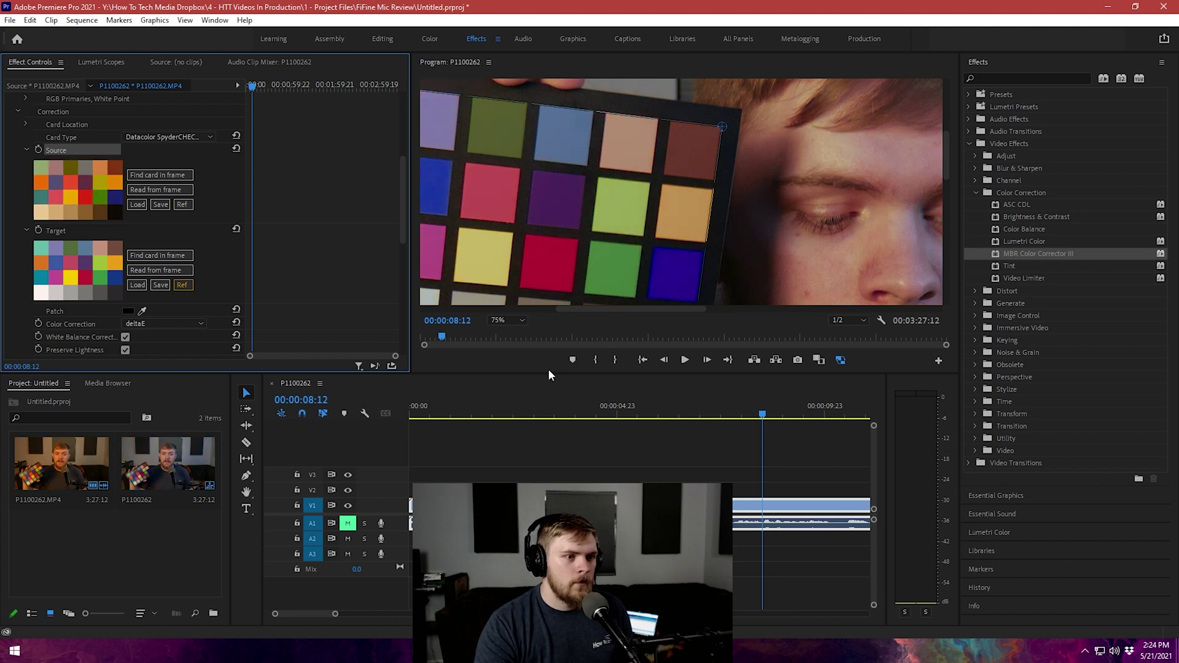
left_click_drag(543, 374, 542, 407)
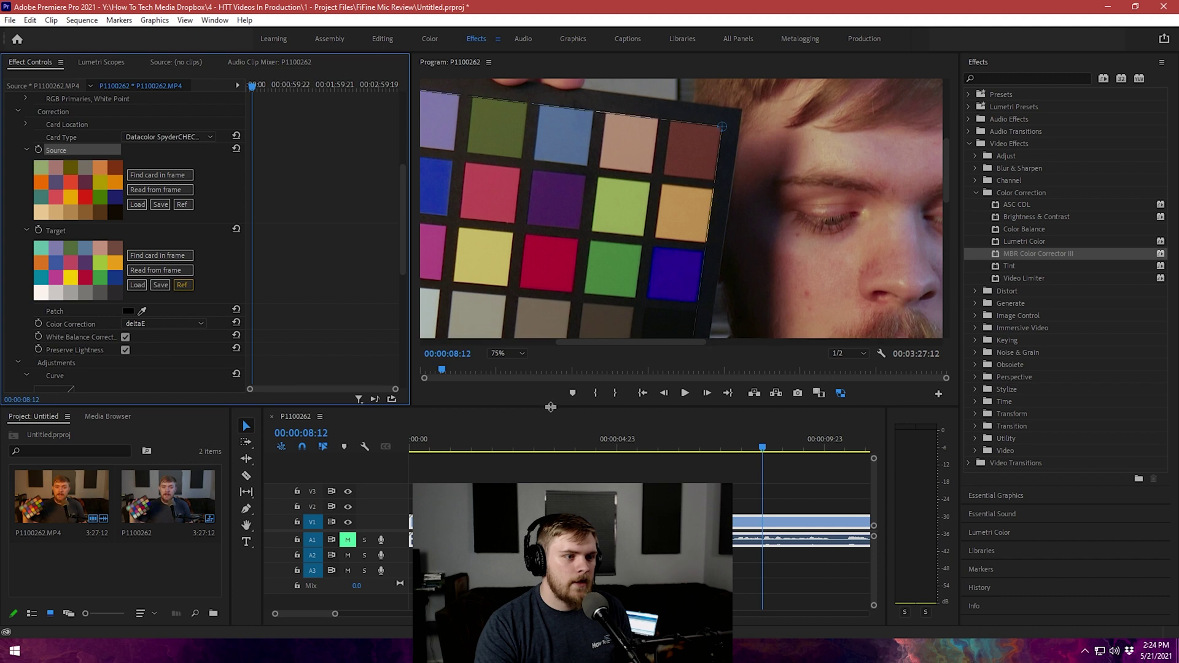
left_click(506, 354)
left_click(502, 372)
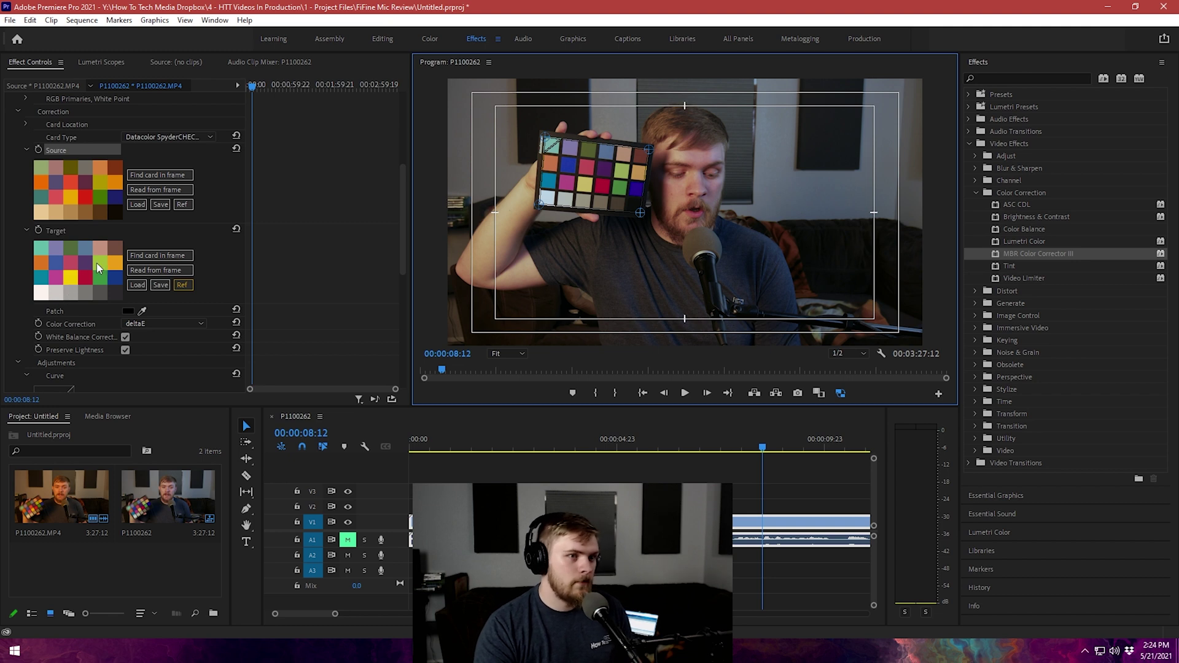
- Compare the footage with and without the correction by switching the MBR Color Corrector III effect off and on
left_click_drag(404, 195, 417, 144)
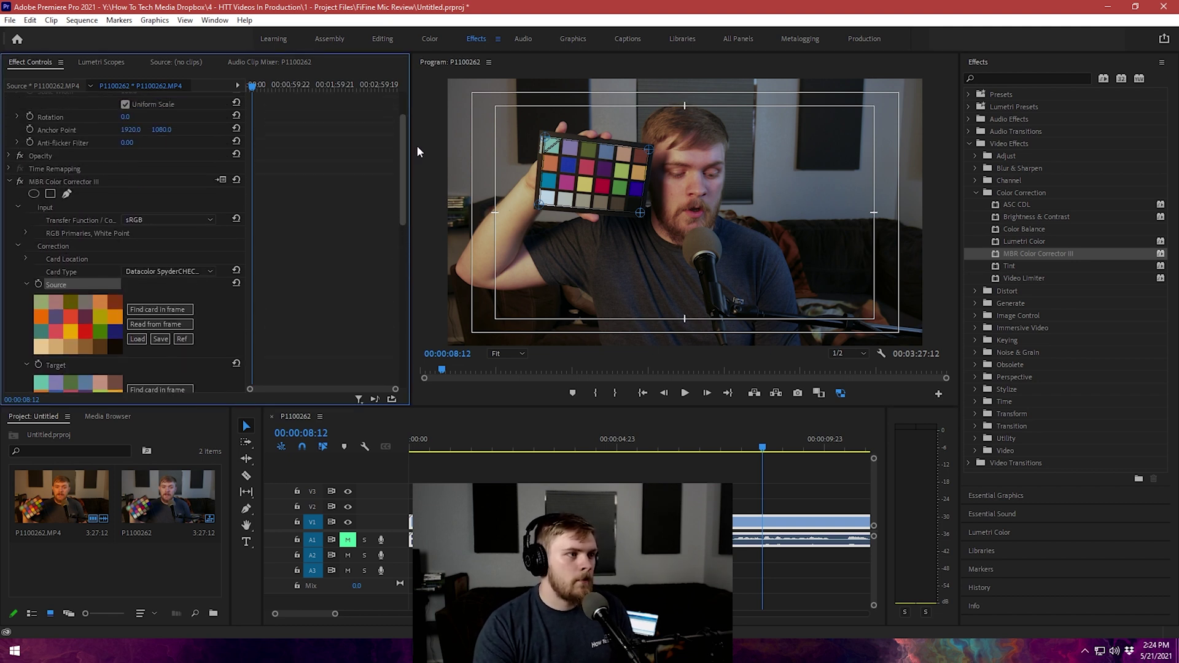
left_click(10, 181)
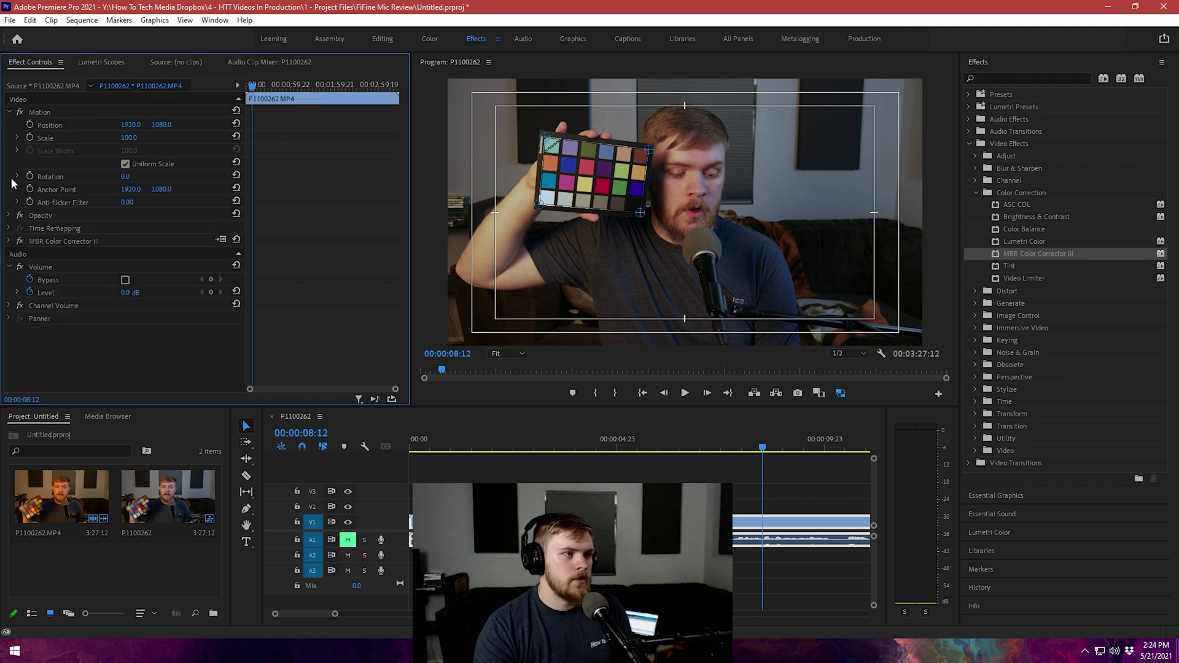
left_click(9, 241)
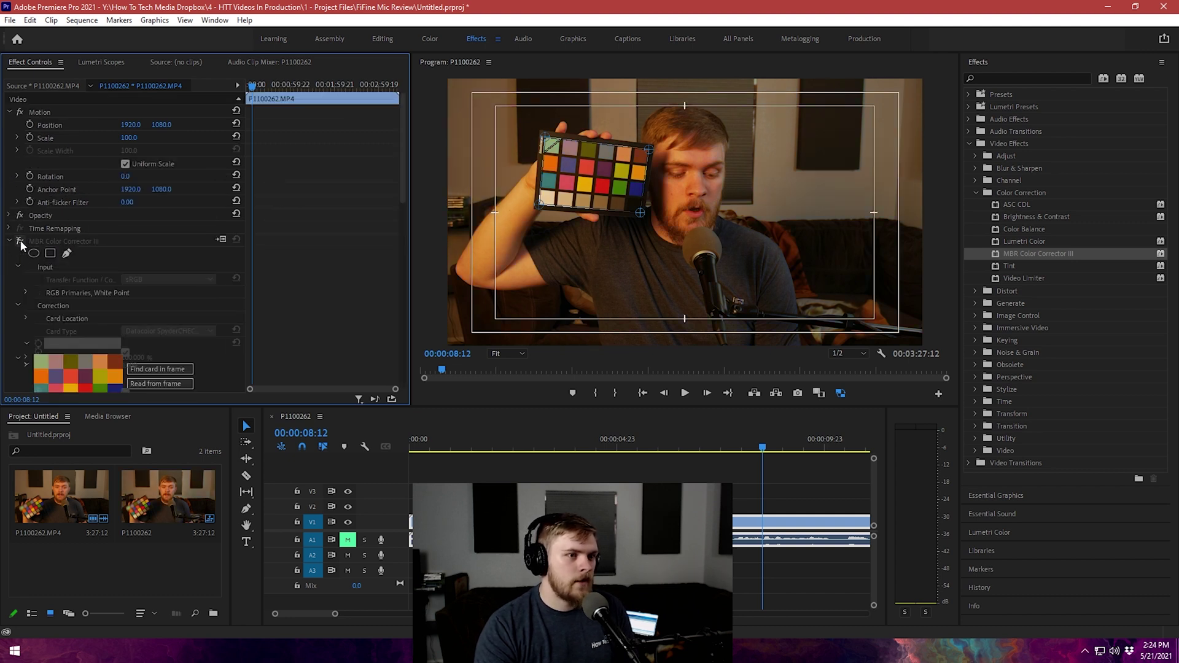
left_click(21, 241)
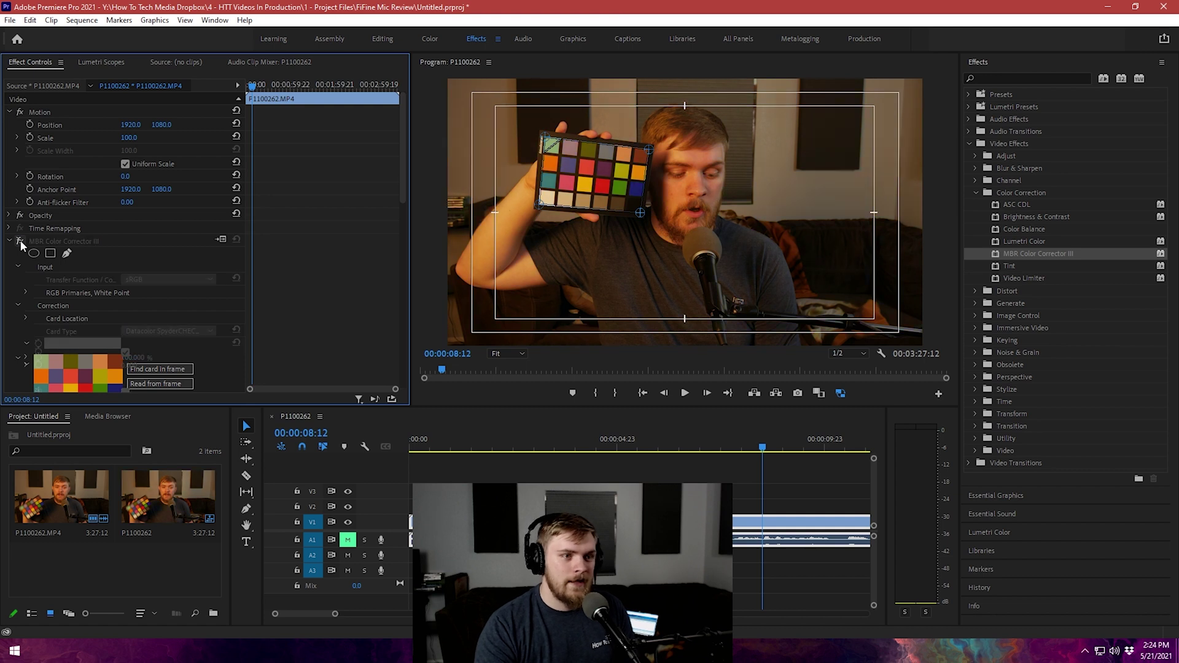
left_click(20, 241)
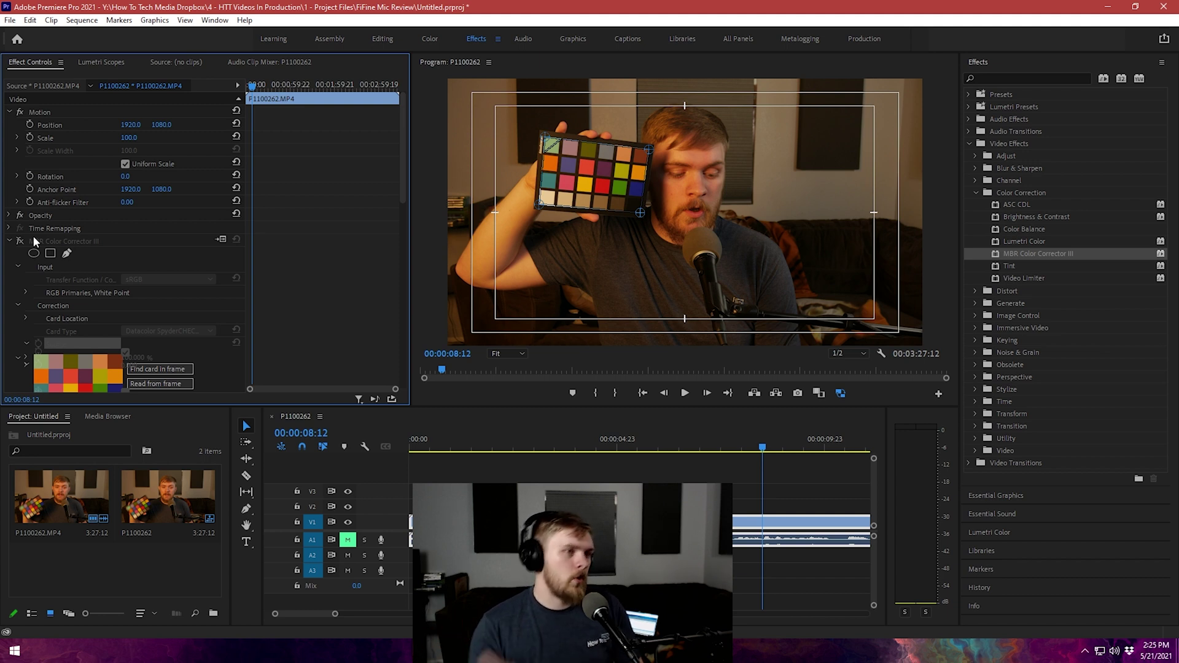
left_click(22, 244)
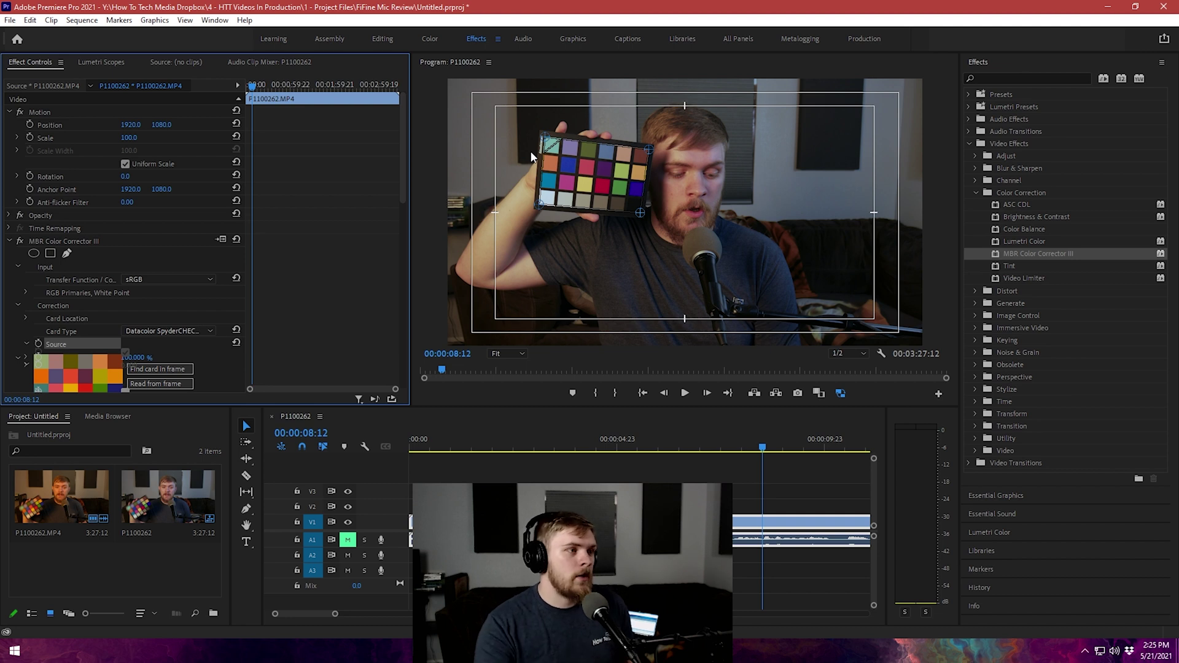
left_click(19, 242)
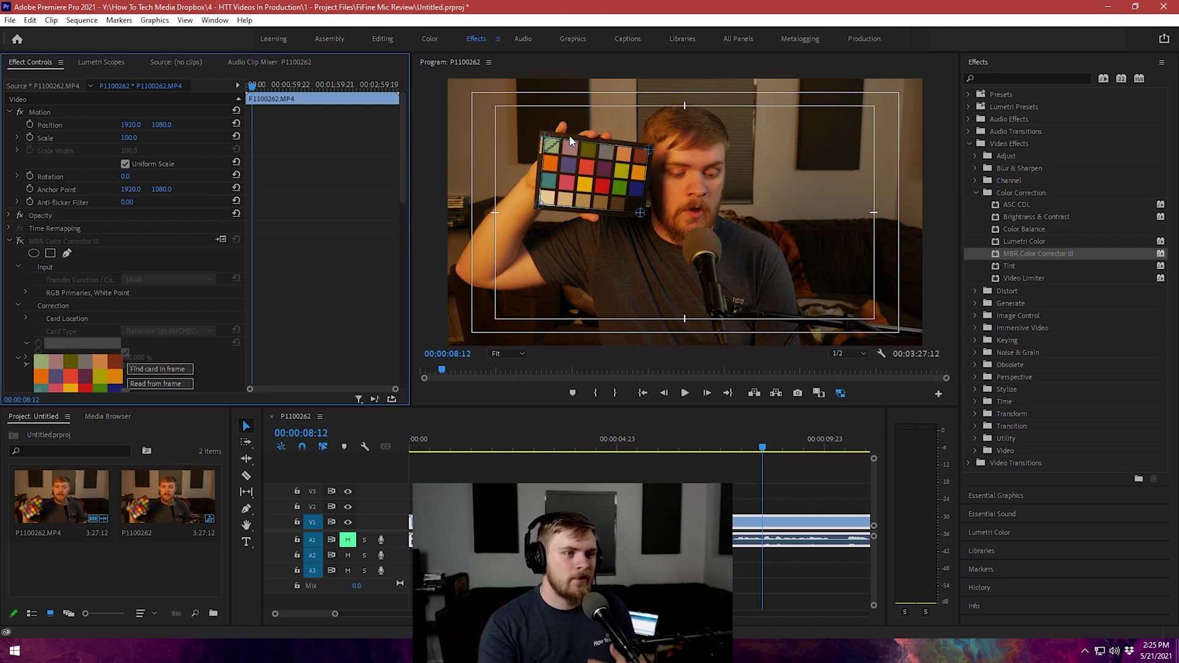
left_click(19, 241)
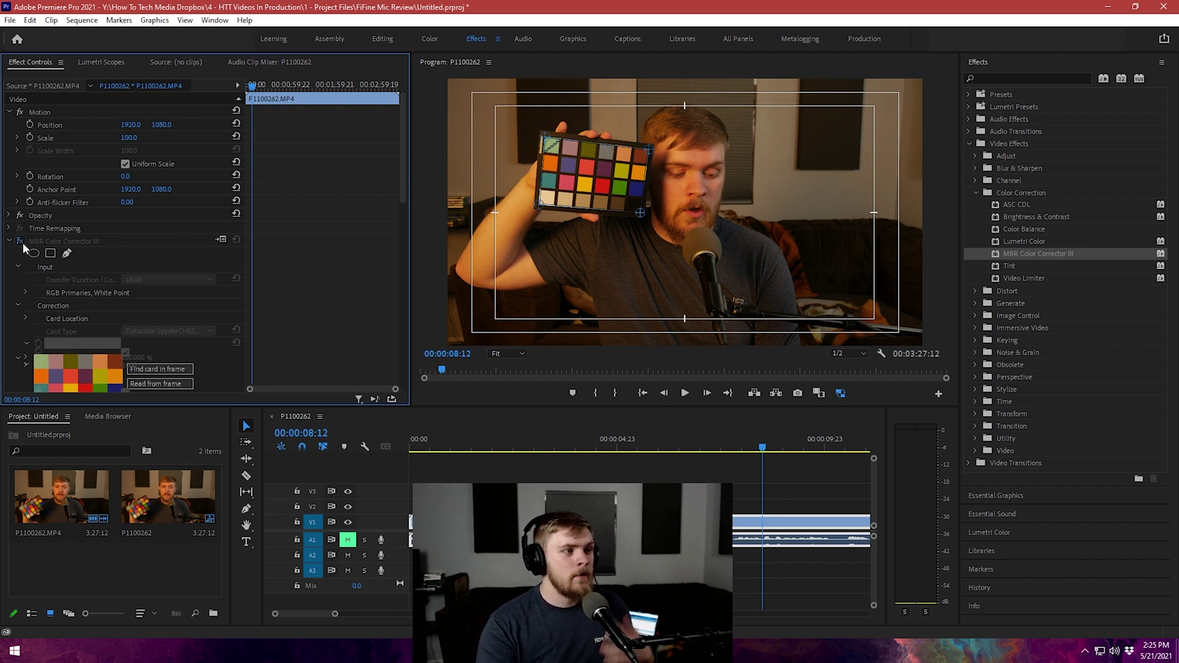